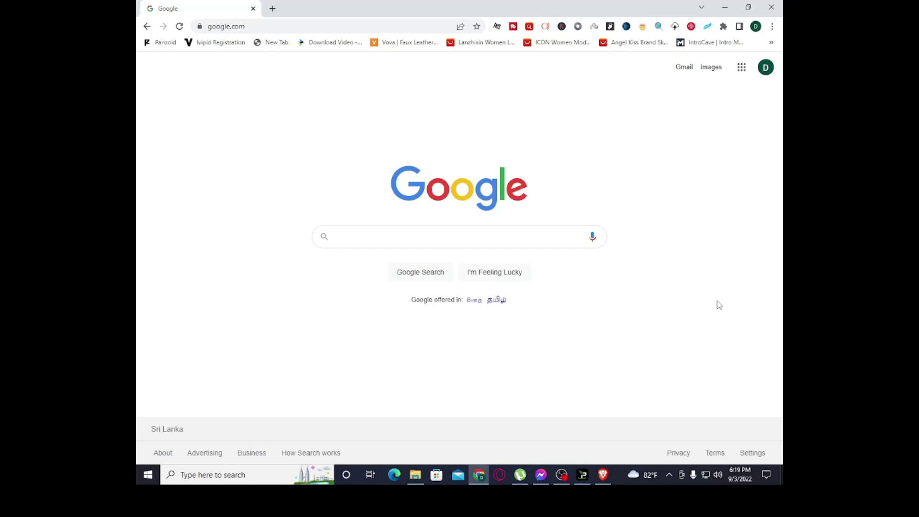
- Open the SuperDS dashboard at super-ds.com/dashboard
left_click(325, 27)
type("s")
key("Return")
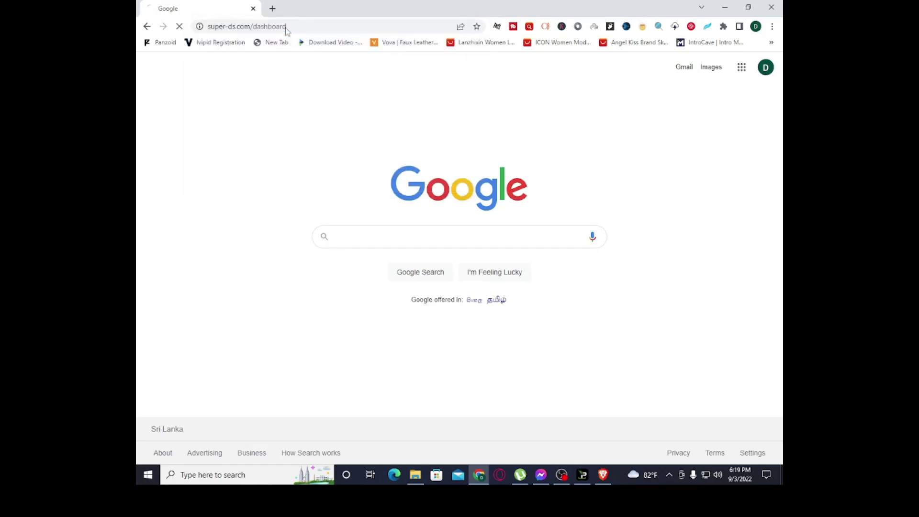
left_click(417, 299)
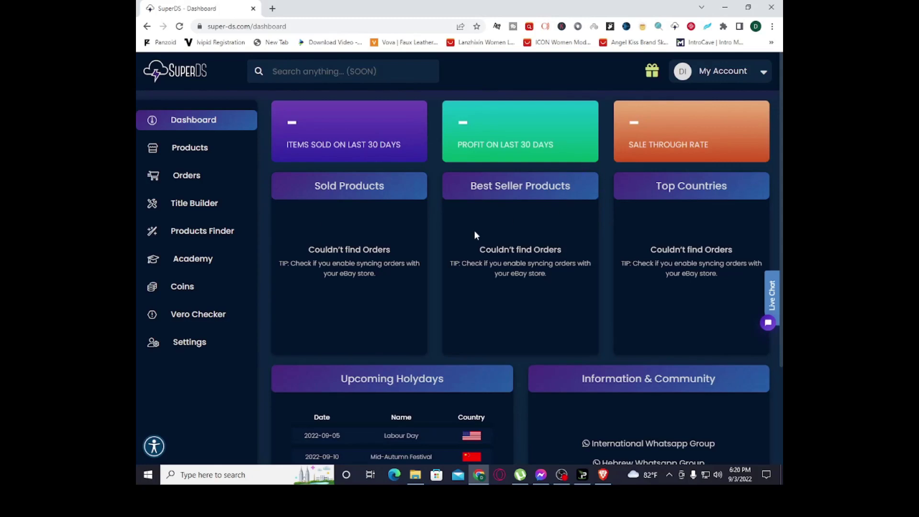
- Look over the dashboard's sales, holiday and community sections, and view the SuperDS extension's Lister page
scroll(488, 256, "down", 3)
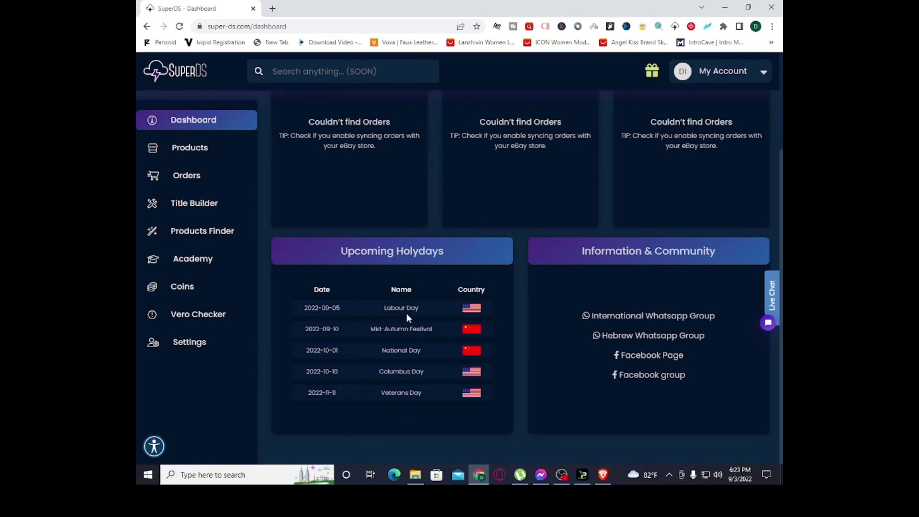
scroll(452, 268, "up", 3)
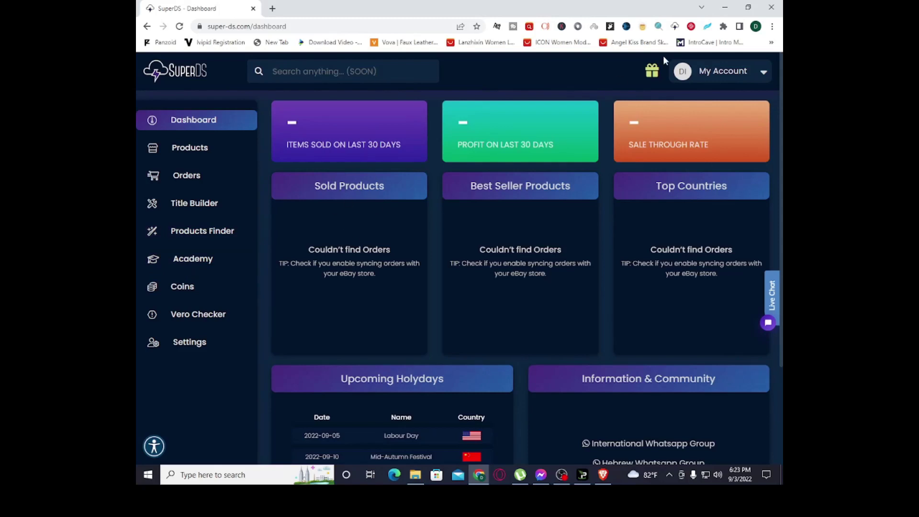
left_click(675, 27)
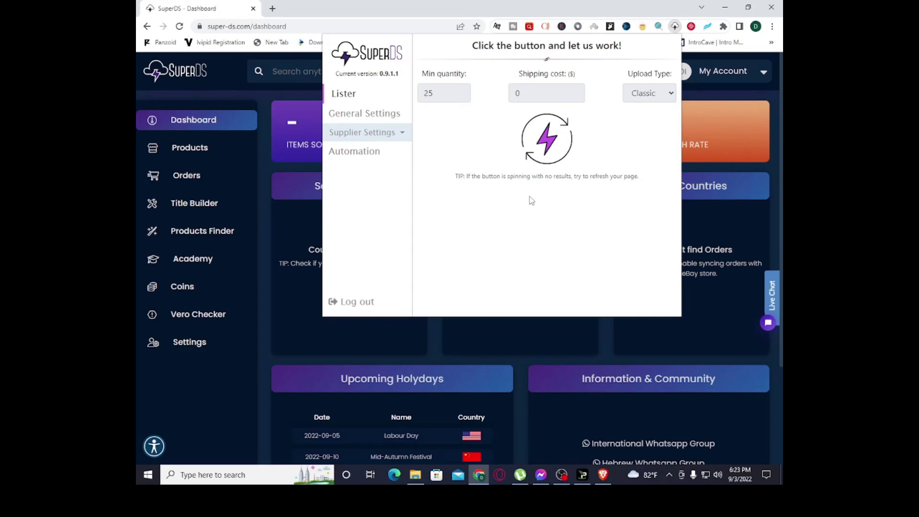
- Open aliexpress.com in a new browser tab
left_click(273, 8)
type("aliexpress.com")
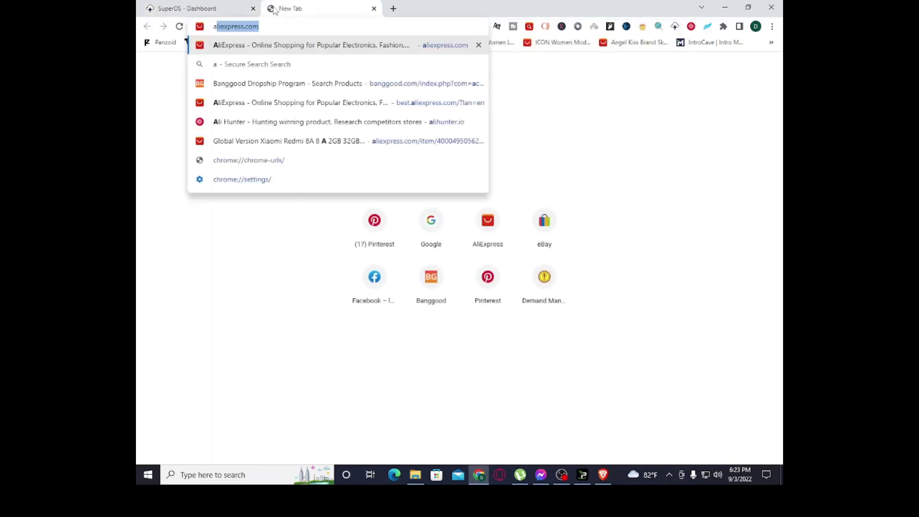
key("Return")
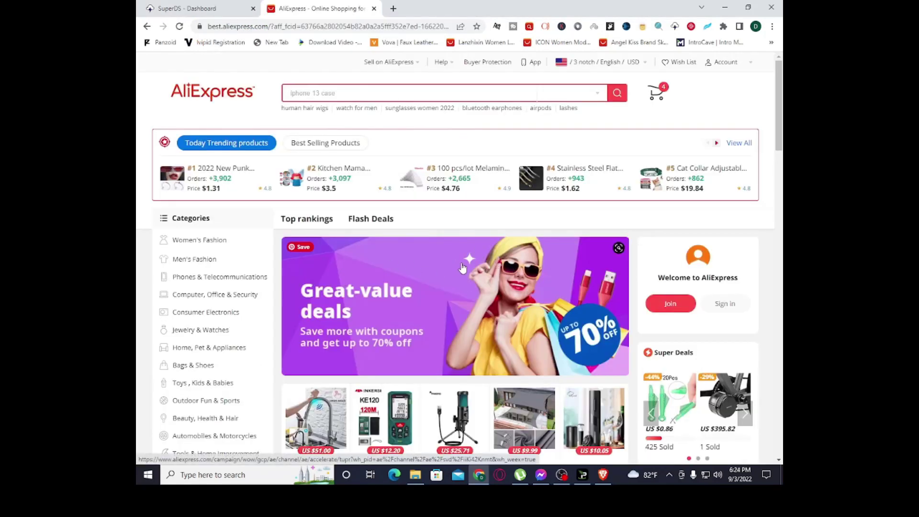
- Open the product page of the yellow construction truck building block set from the AliExpress Weekly Deals
scroll(462, 268, "down", 12)
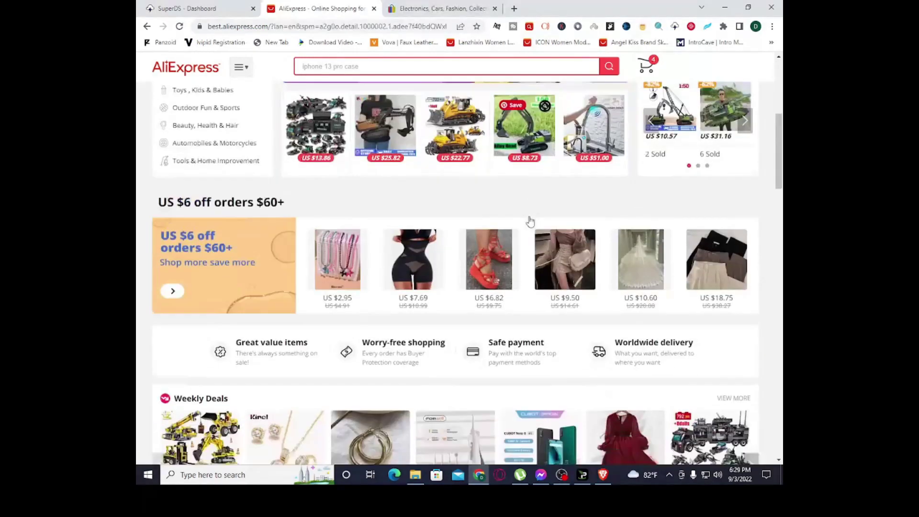
scroll(528, 219, "down", 3)
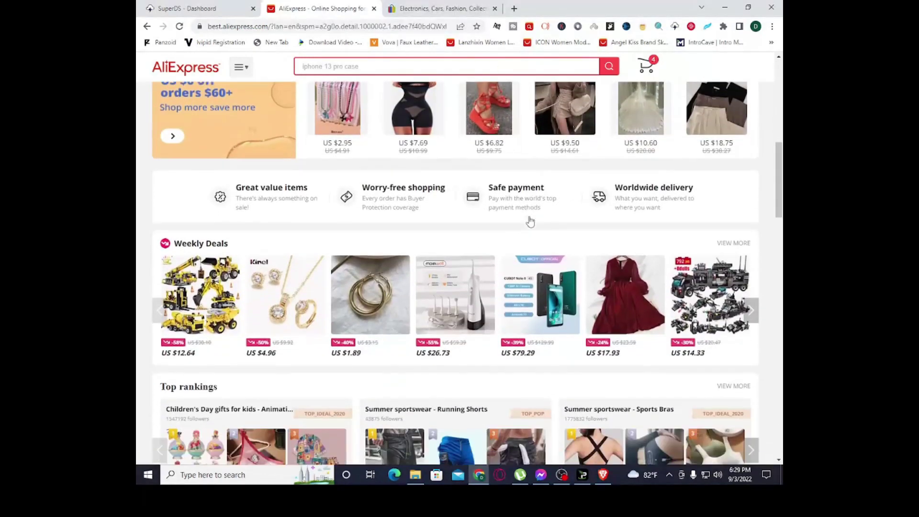
left_click(214, 286)
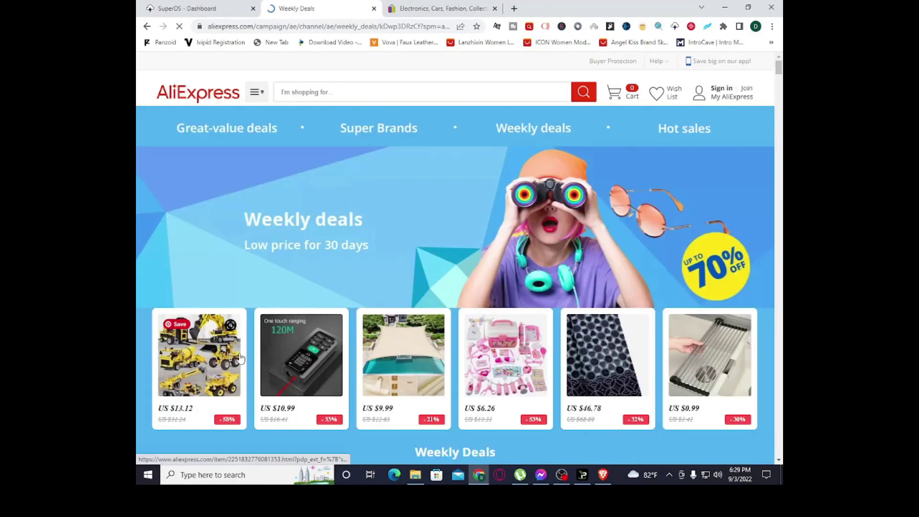
left_click(215, 363)
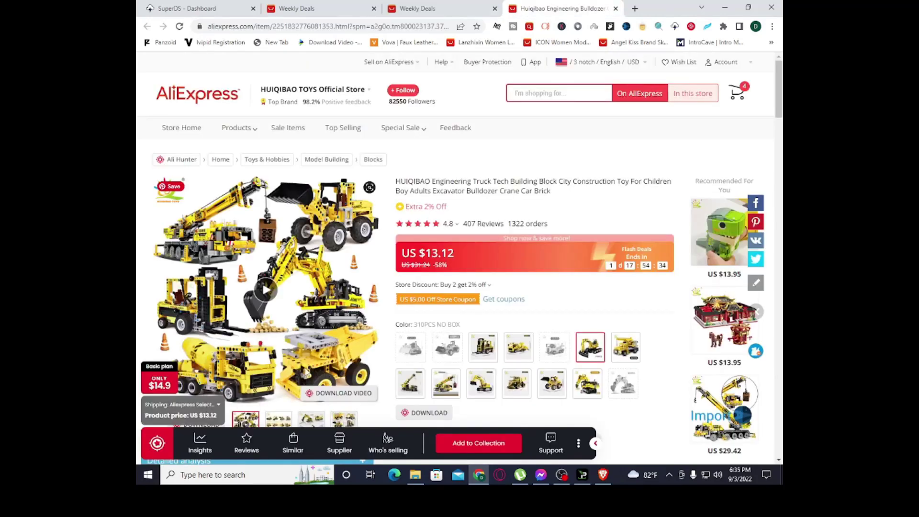
- Review the HUIQIBAO building block product page and upload the product to an eBay listing with the SuperDS Lister
scroll(313, 378, "down", 4)
scroll(311, 381, "down", 10)
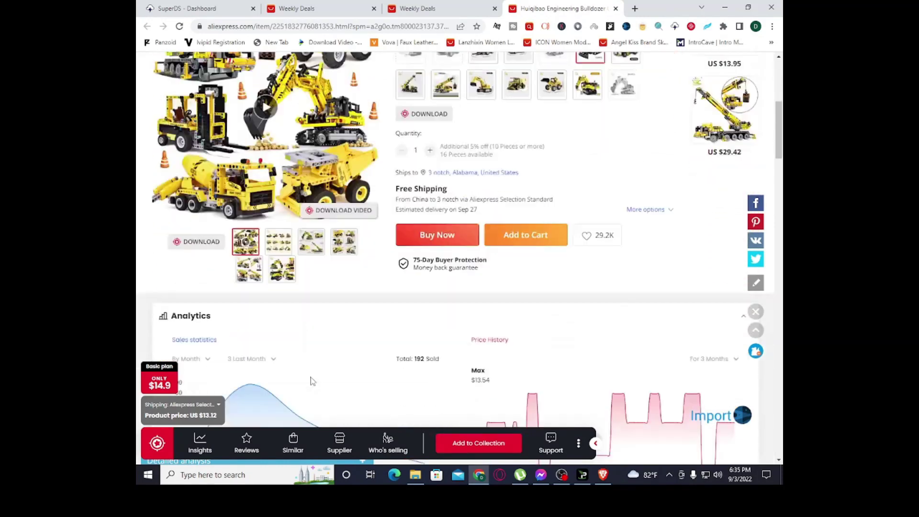
scroll(311, 385, "down", 8)
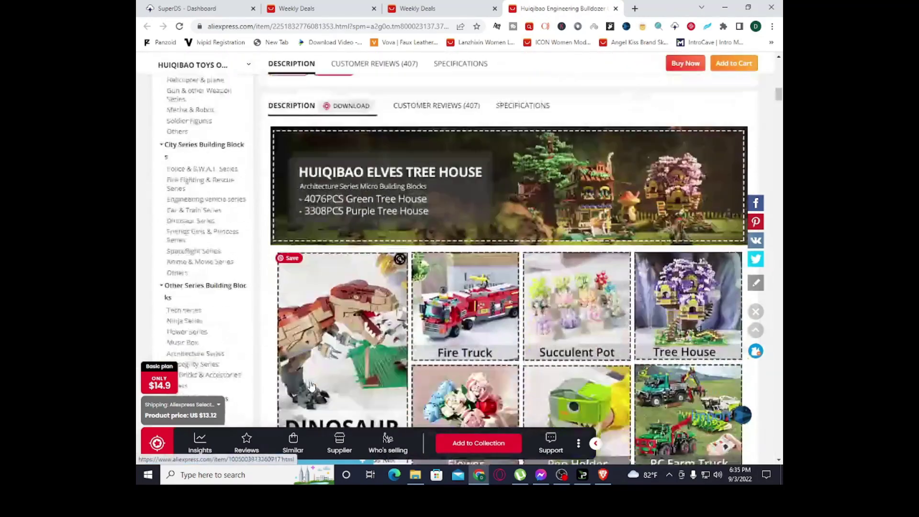
scroll(311, 385, "up", 14)
scroll(311, 385, "up", 10)
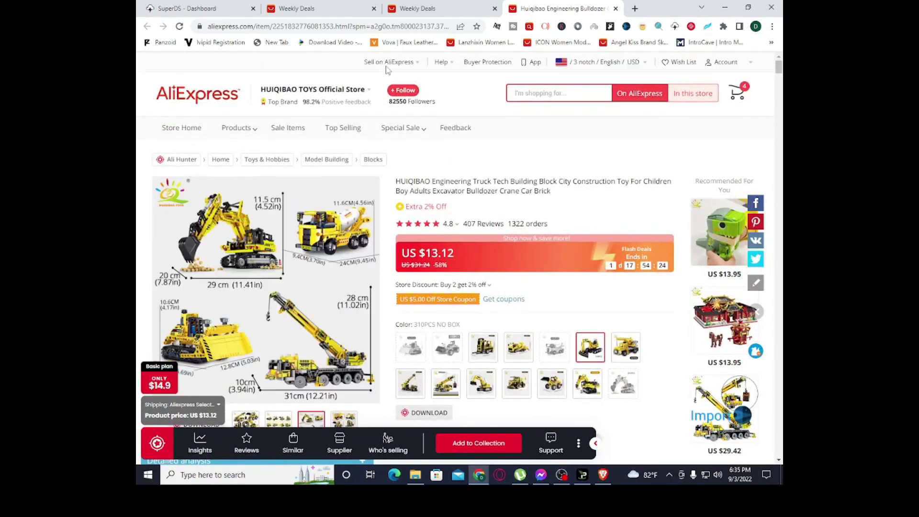
left_click(675, 26)
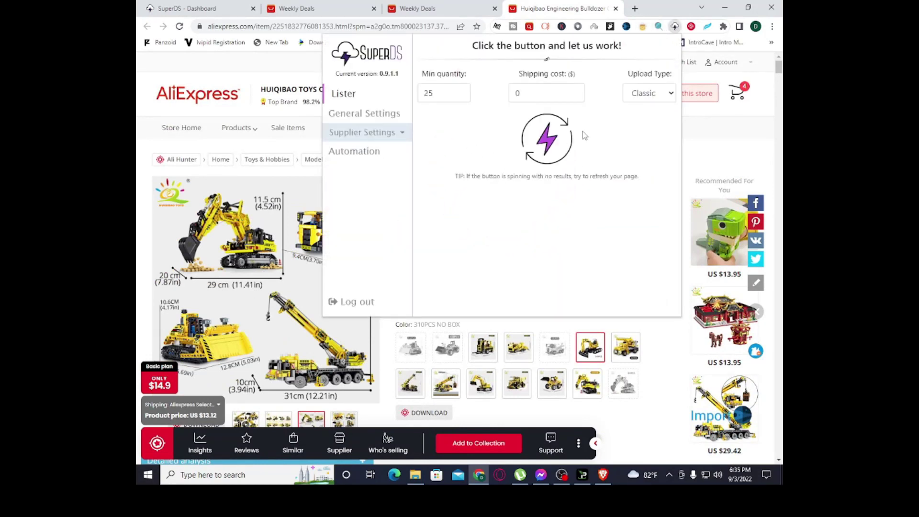
left_click(556, 147)
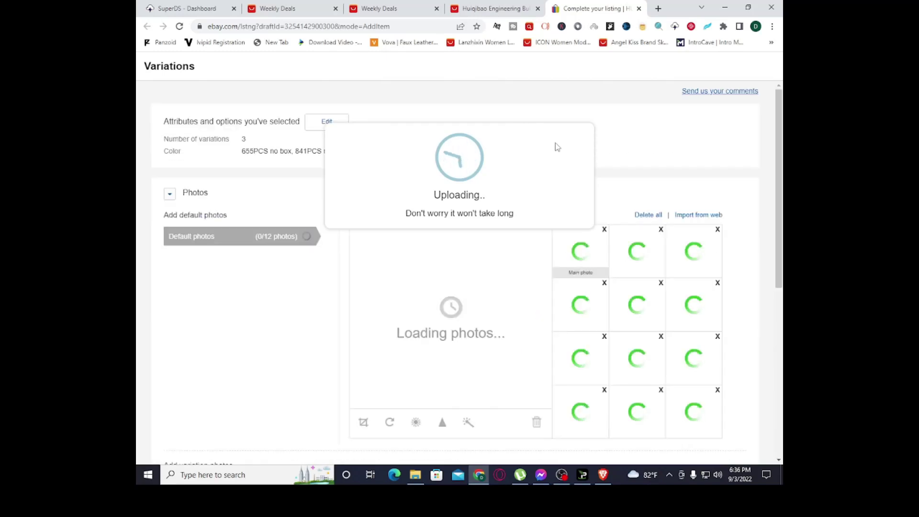
- Examine the eBay listing draft's variations, photos, title, category and item specifics
scroll(556, 147, "down", 5)
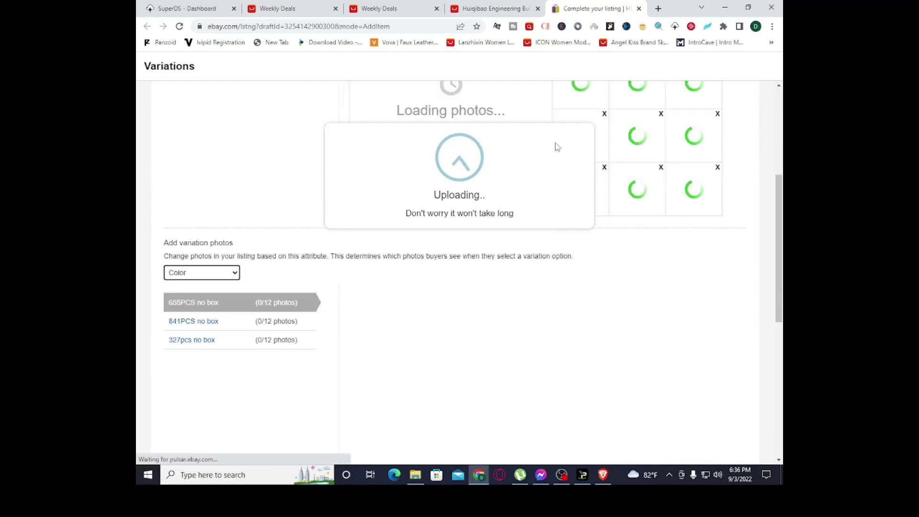
scroll(556, 147, "down", 6)
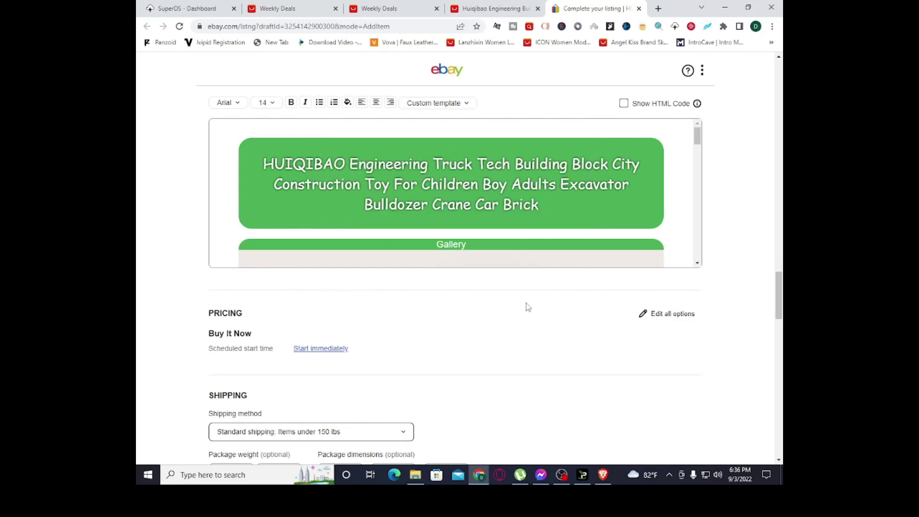
scroll(527, 304, "up", 10)
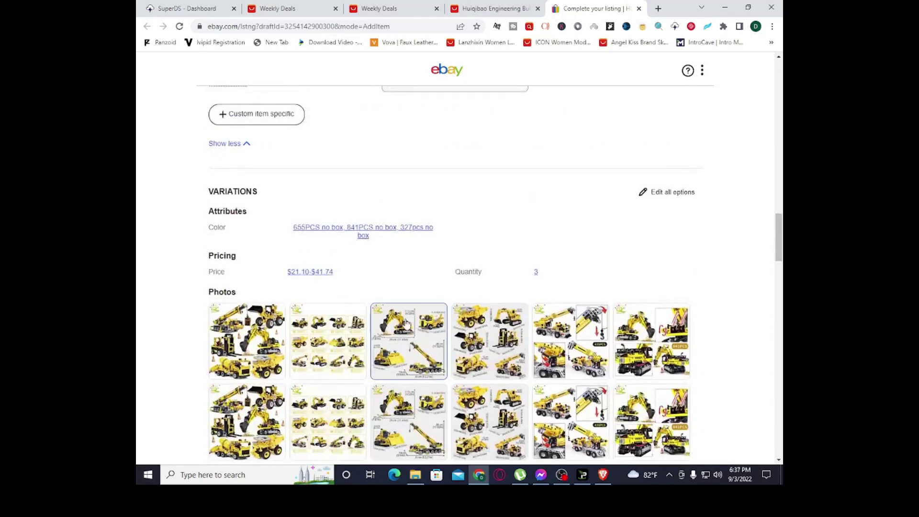
scroll(526, 307, "down", 4)
scroll(372, 268, "up", 1)
scroll(454, 238, "up", 15)
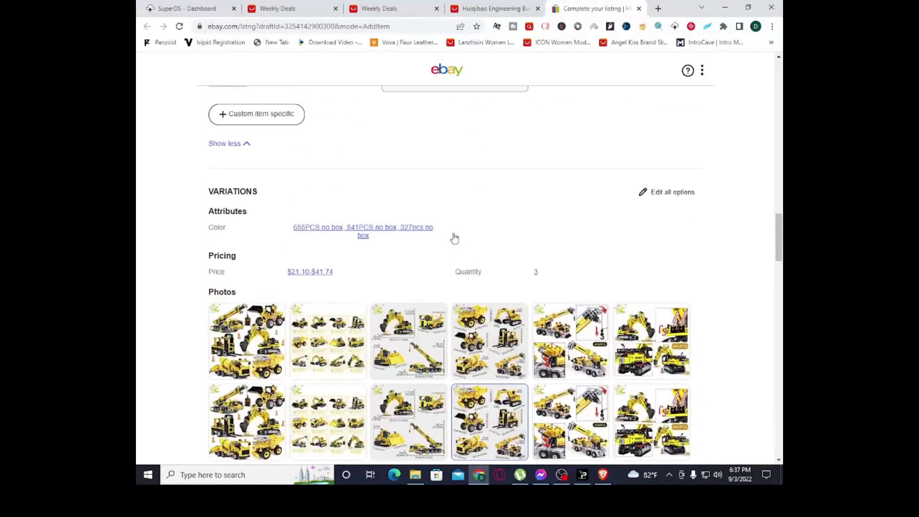
scroll(454, 238, "up", 8)
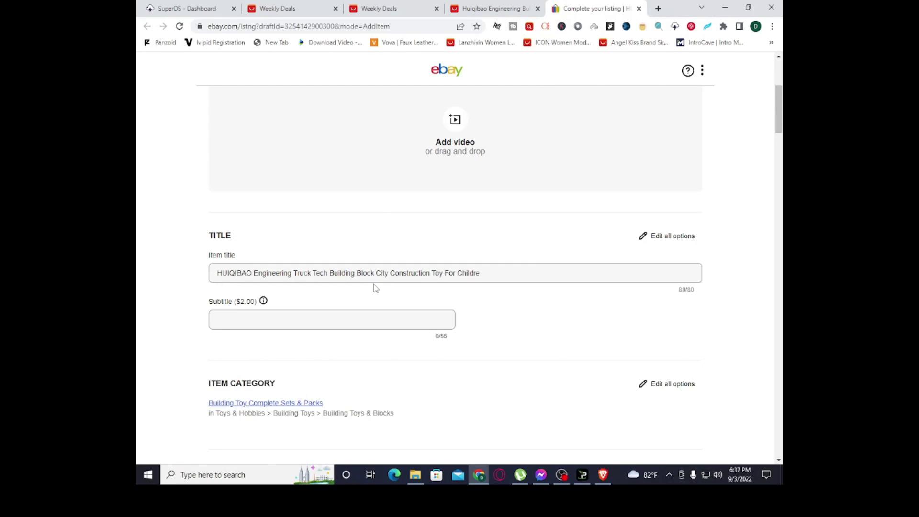
scroll(374, 286, "down", 6)
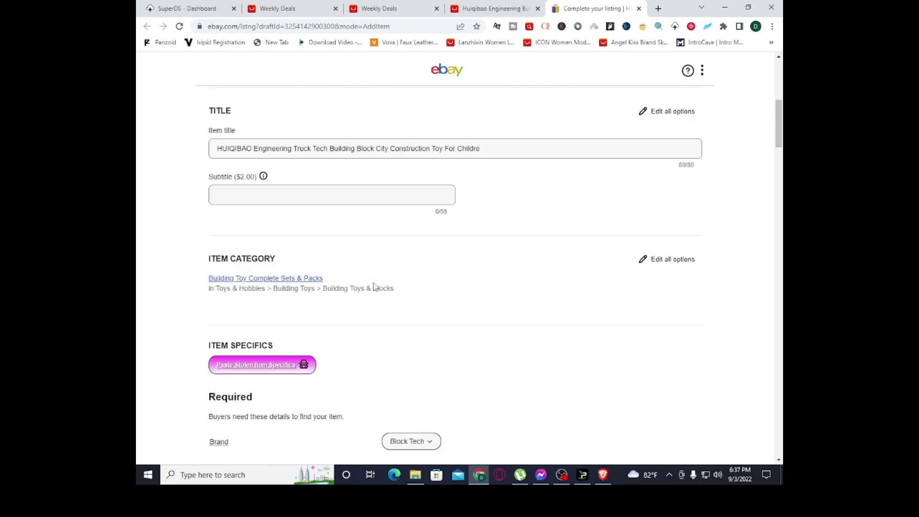
scroll(335, 249, "up", 4)
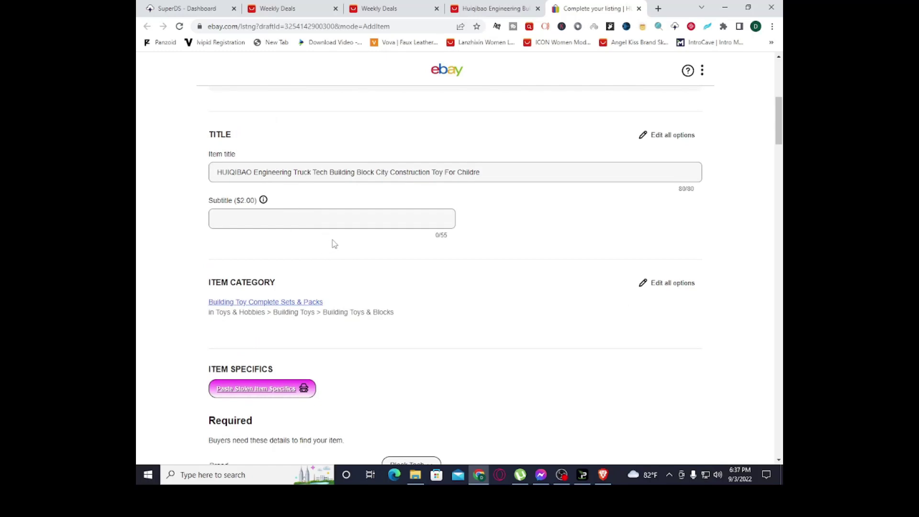
scroll(334, 244, "down", 10)
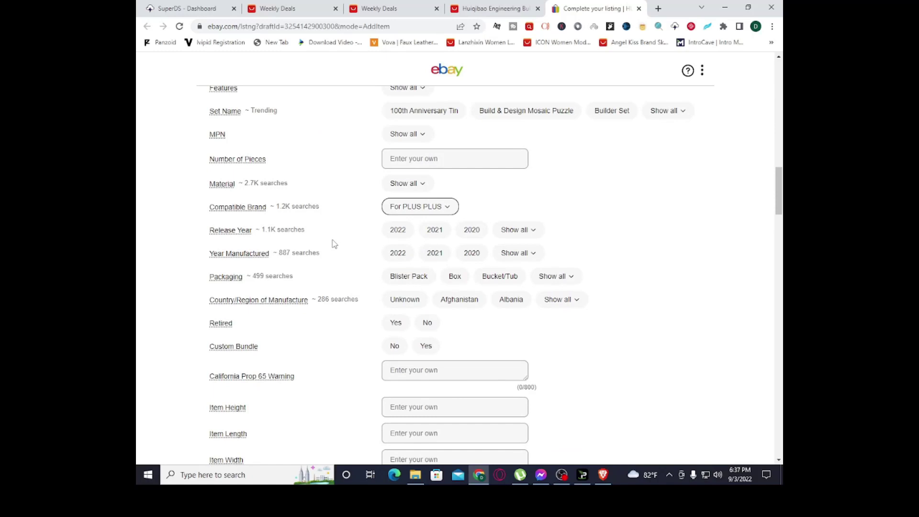
scroll(334, 244, "down", 11)
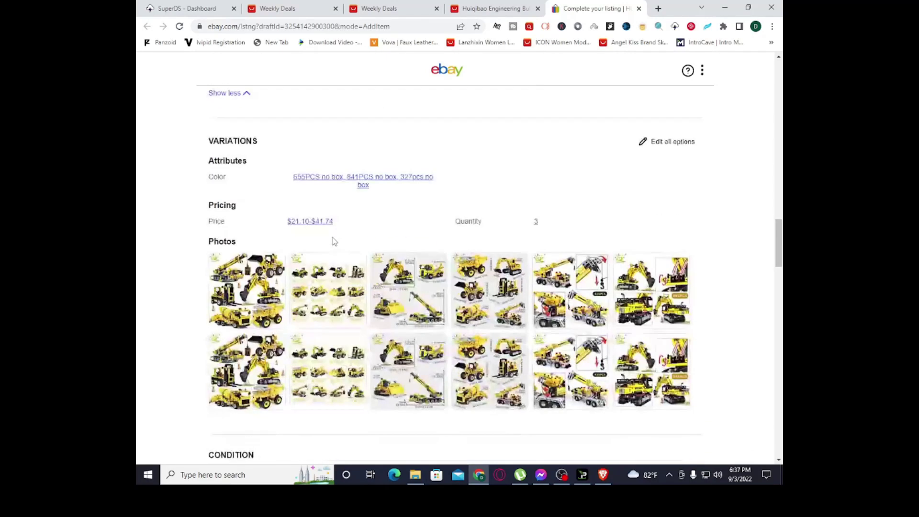
- Read through the listing's description template, including its gallery, features, shipping, payment and return policy sections
scroll(334, 240, "down", 5)
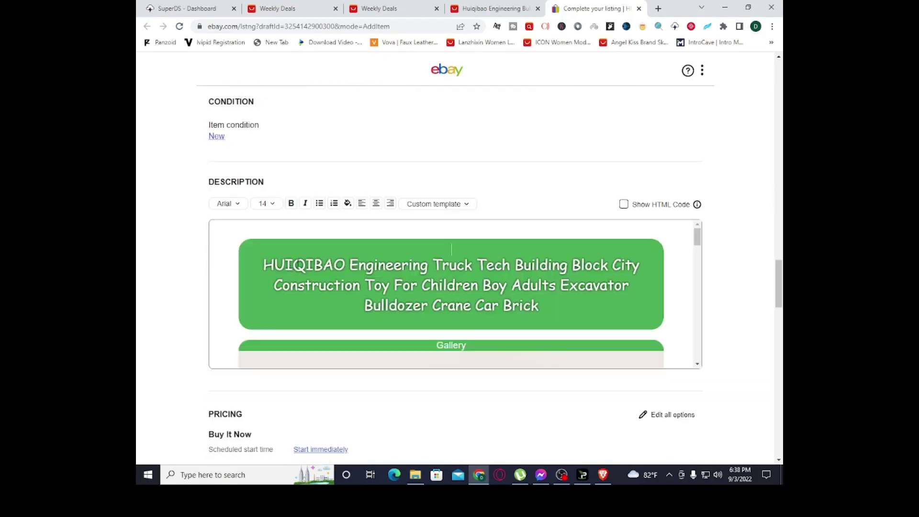
scroll(328, 257, "down", 6)
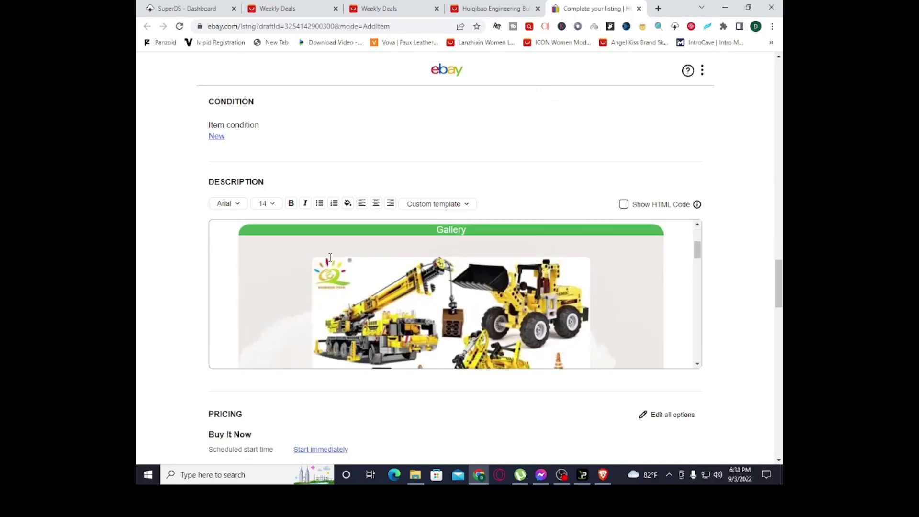
scroll(330, 257, "down", 10)
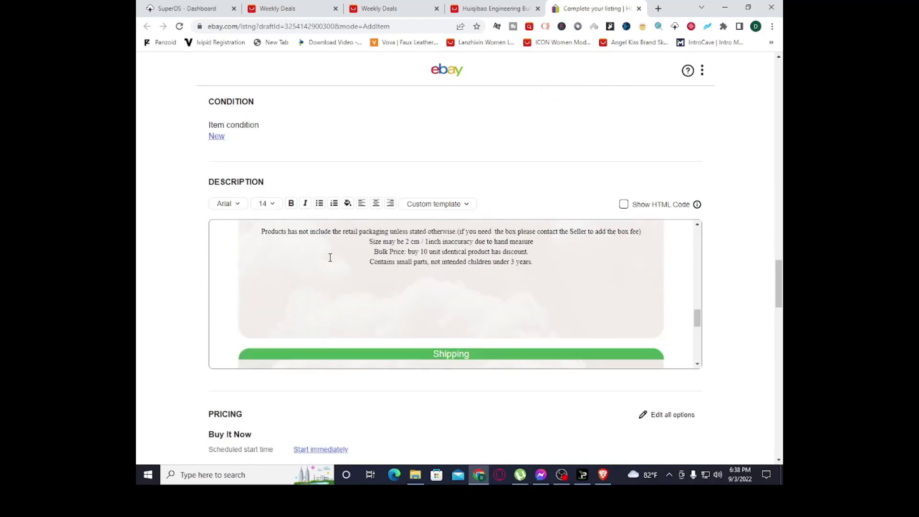
scroll(330, 258, "down", 3)
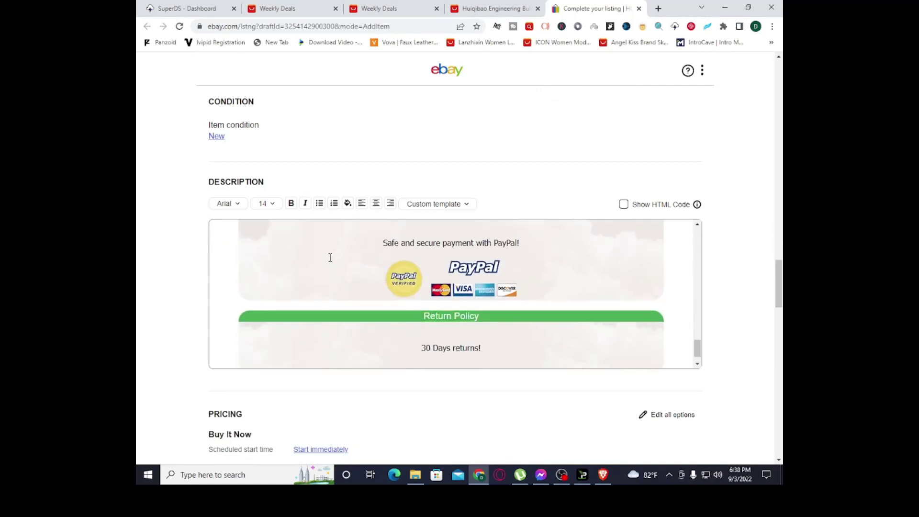
scroll(364, 301, "up", 4)
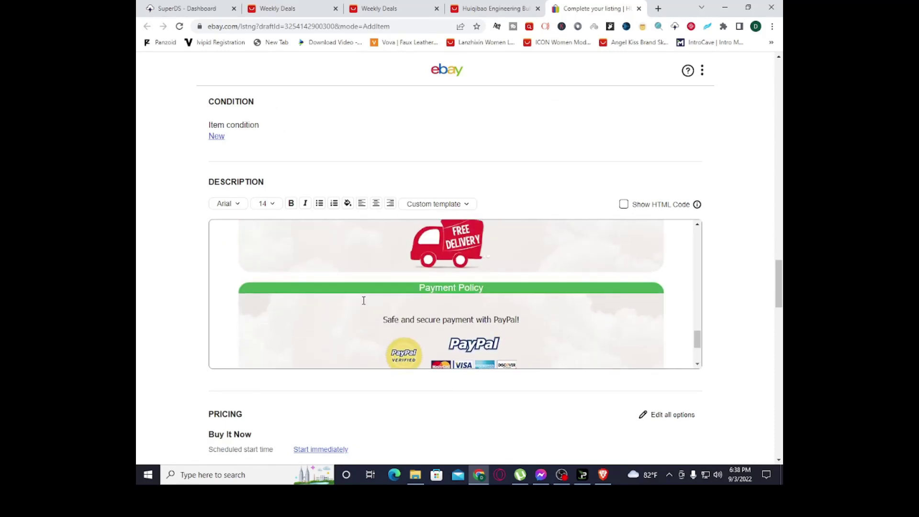
scroll(363, 301, "up", 7)
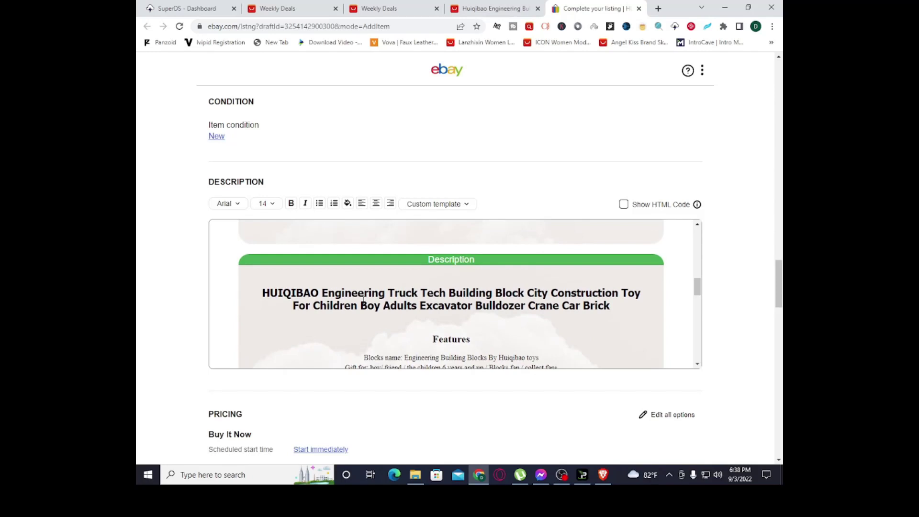
scroll(364, 300, "down", 6)
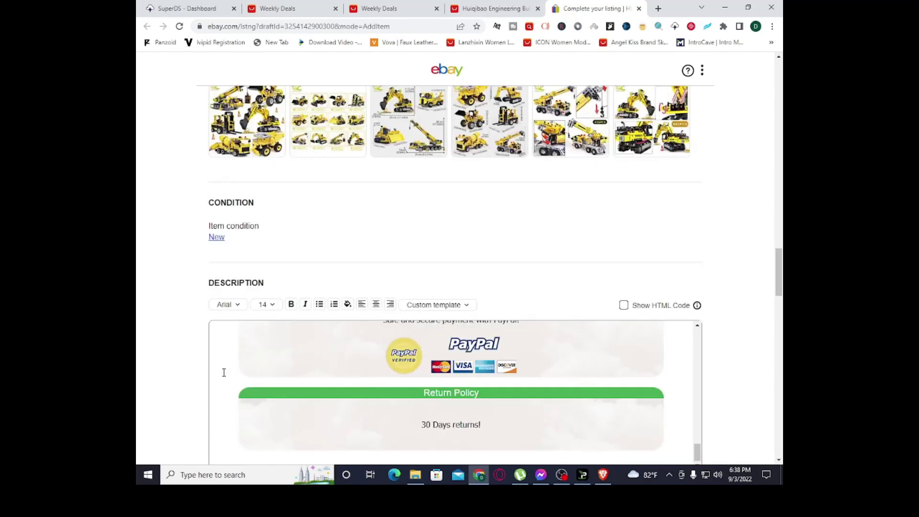
- Check the eBay draft's pricing, shipping, promotion, preferences and item location sections down to the final listing options
scroll(194, 381, "down", 8)
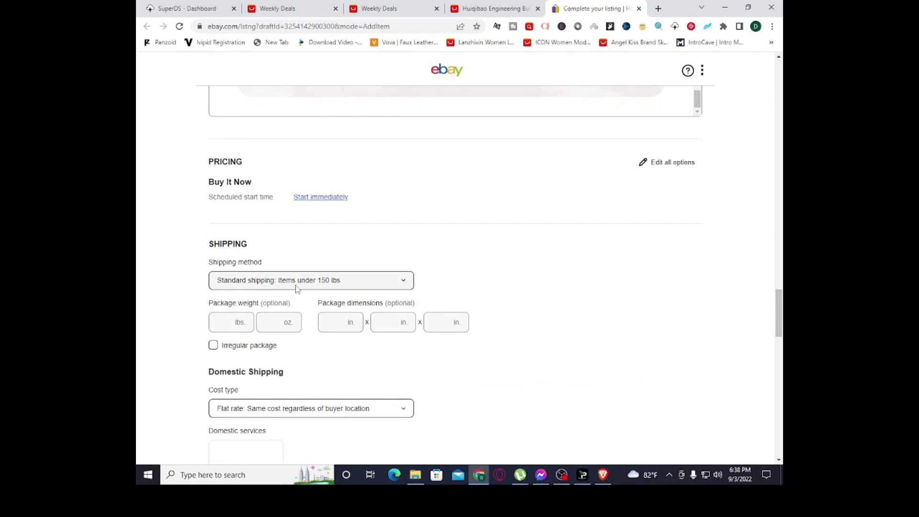
scroll(296, 287, "down", 7)
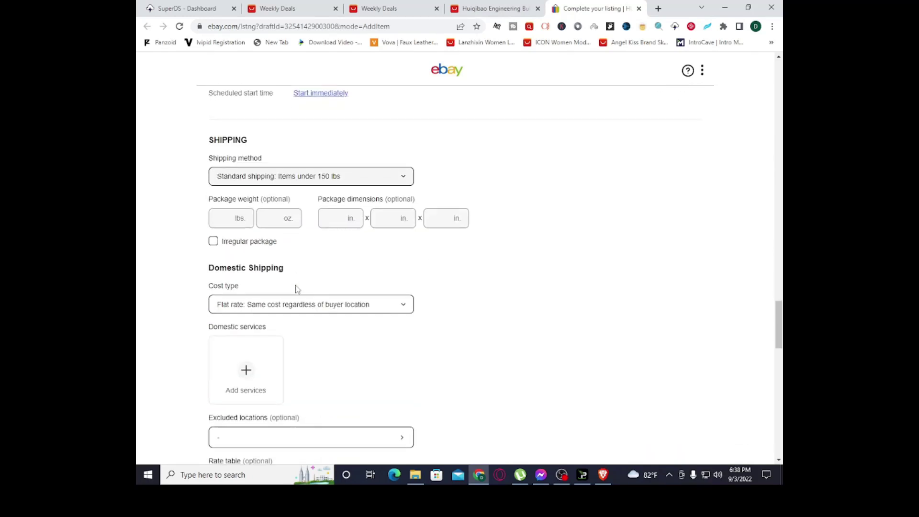
scroll(296, 287, "down", 8)
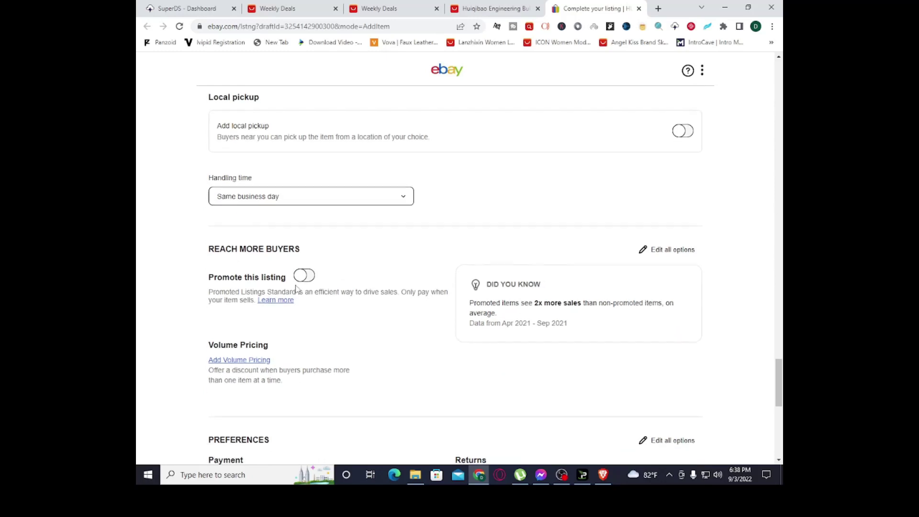
scroll(296, 287, "down", 5)
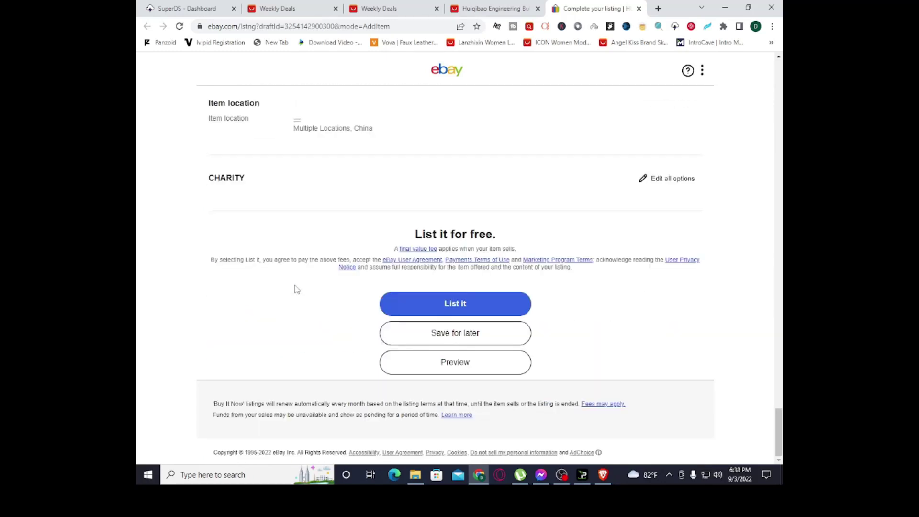
- Preview the building block listing and examine its price, item specifics, gallery, description and payment and return policies
left_click(454, 364)
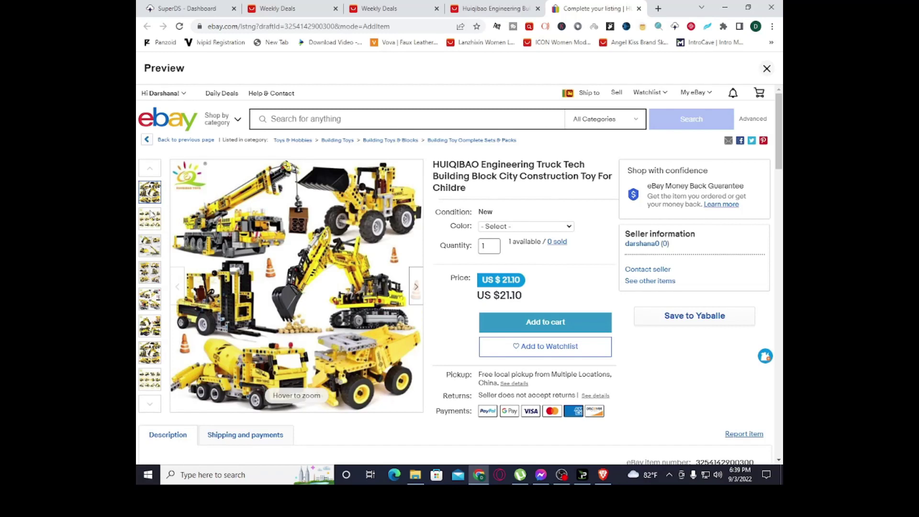
scroll(362, 270, "down", 5)
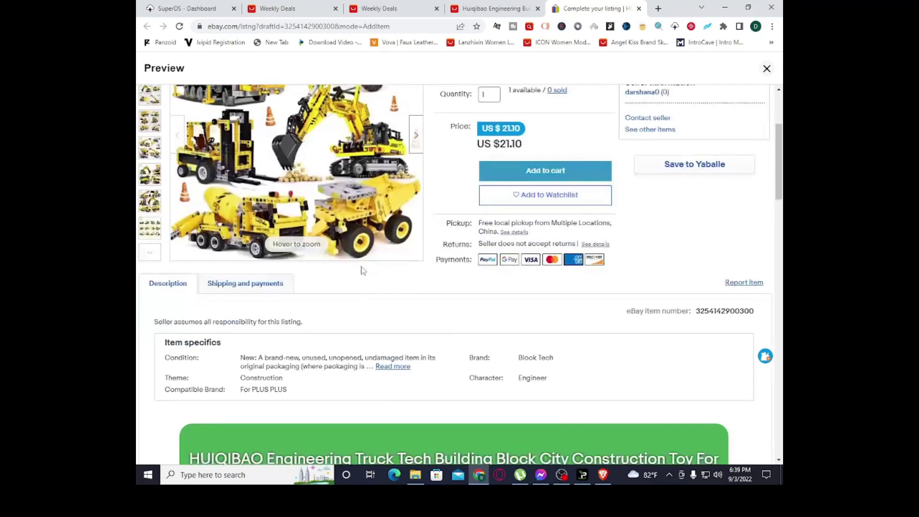
scroll(362, 270, "down", 14)
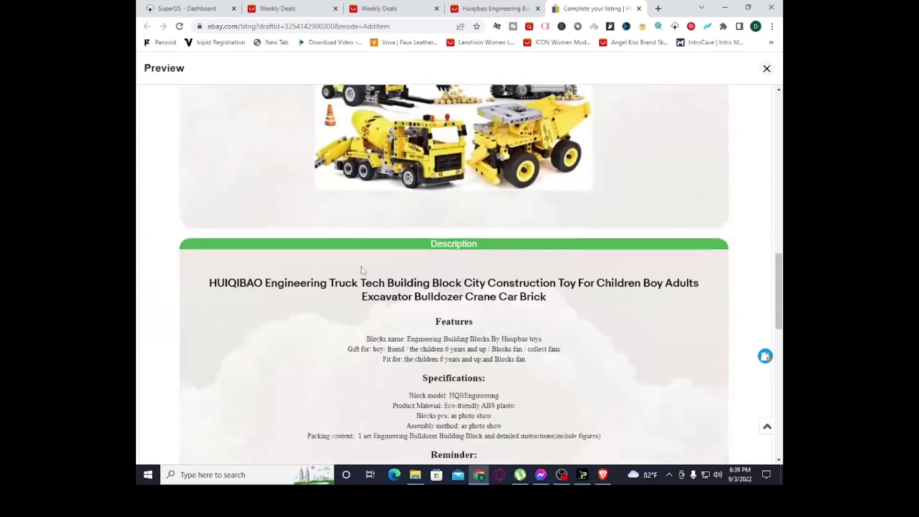
scroll(363, 270, "down", 10)
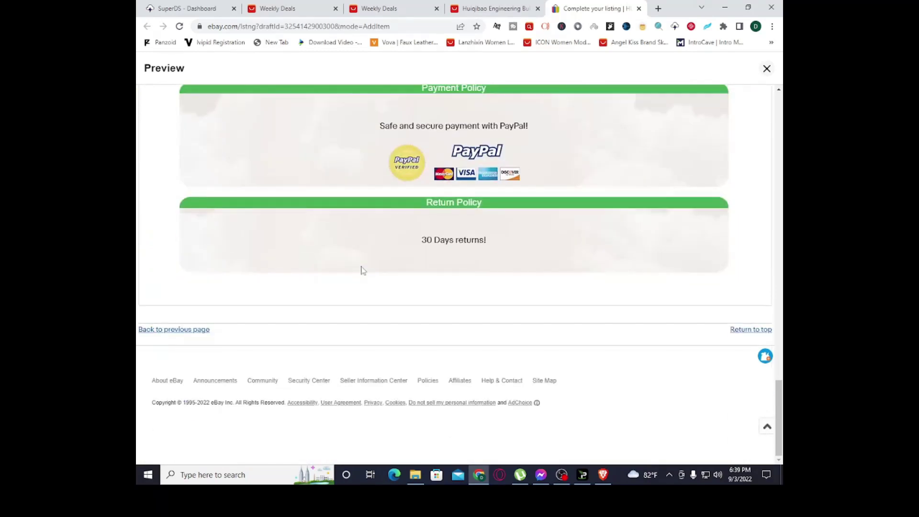
scroll(363, 270, "up", 3)
scroll(362, 270, "up", 14)
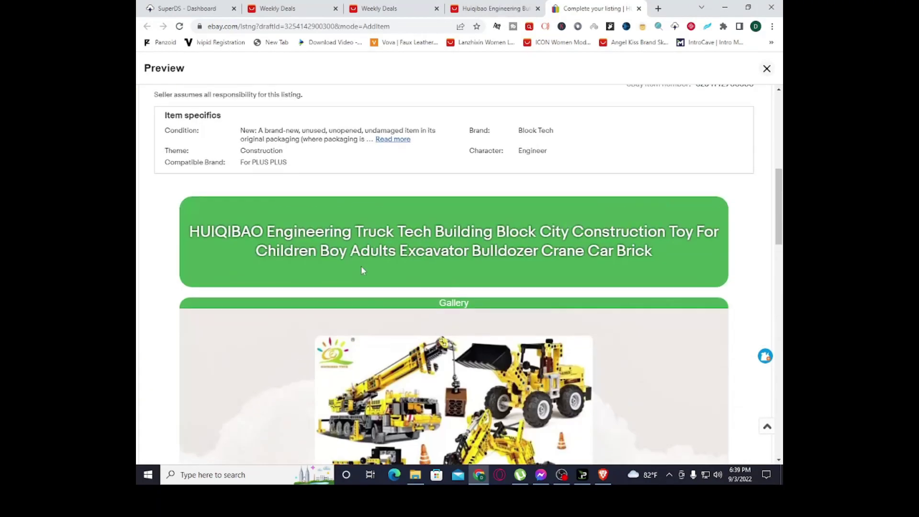
scroll(361, 268, "down", 6)
scroll(361, 268, "up", 11)
scroll(354, 282, "down", 11)
scroll(351, 289, "up", 12)
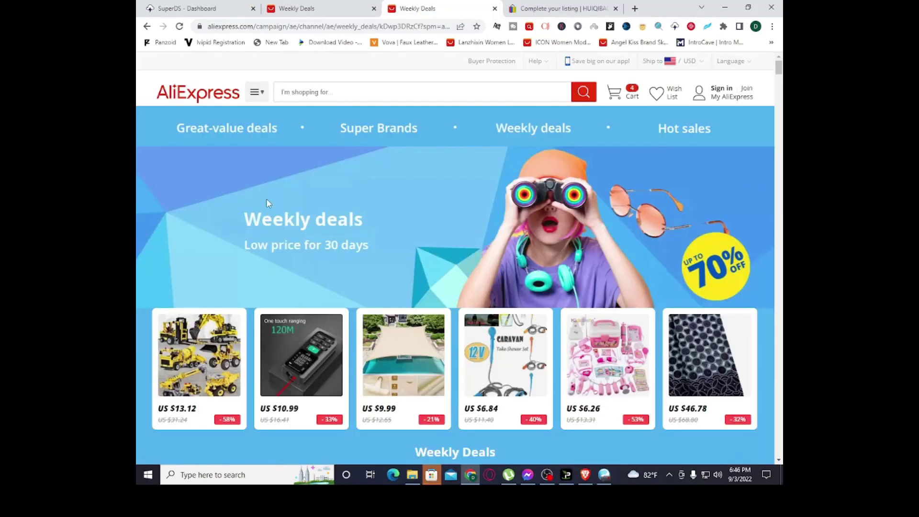
- Browse the AliExpress Weekly Deals and open the product page of the 120M one-touch laser rangefinder
scroll(266, 198, "down", 7)
scroll(267, 202, "up", 5)
scroll(267, 202, "down", 3)
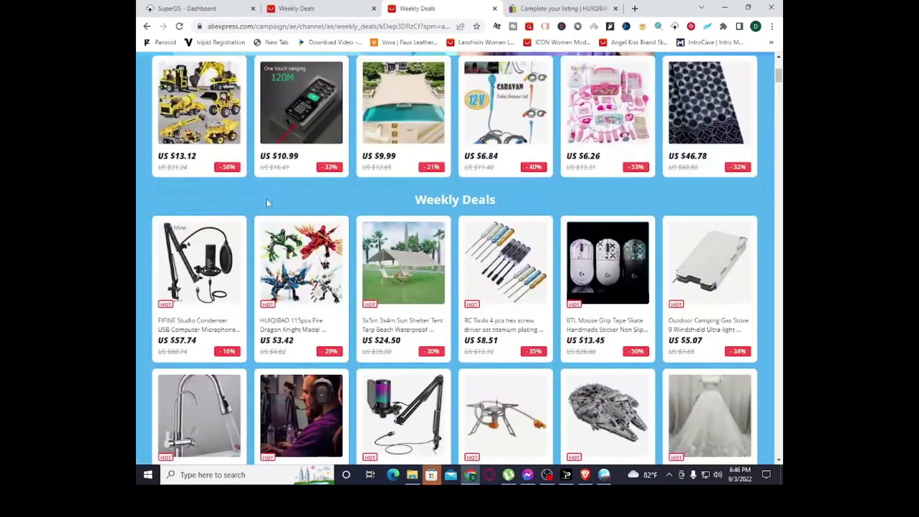
scroll(267, 199, "up", 3)
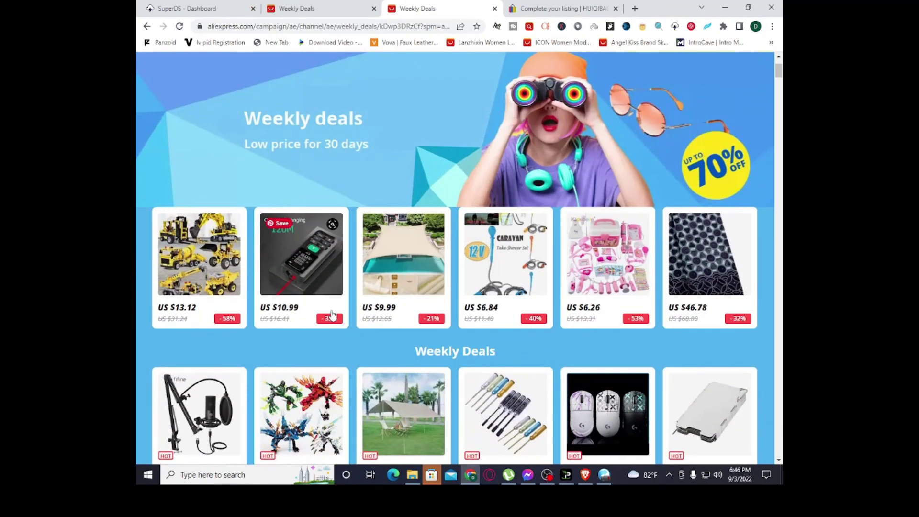
left_click(309, 272)
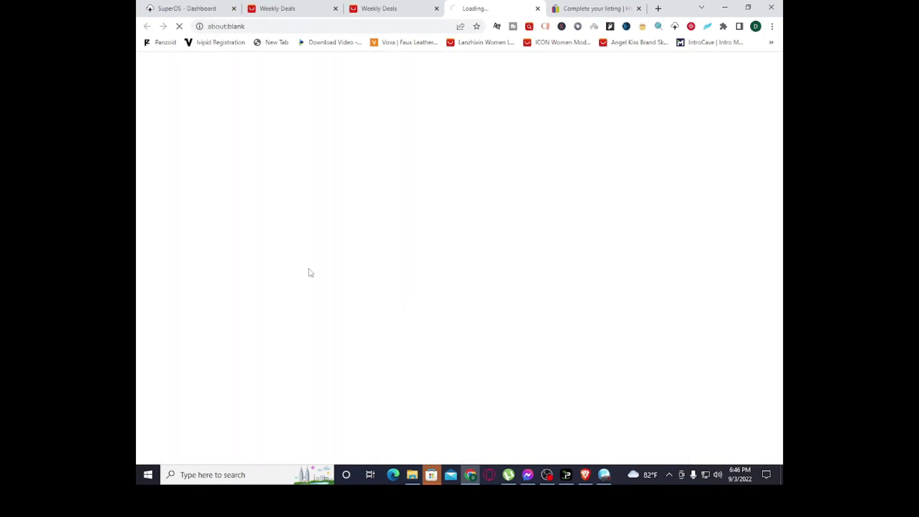
- Upload the laser rangefinder to an eBay listing with the SuperDS Lister, following its variations and photos as they load
left_click(675, 27)
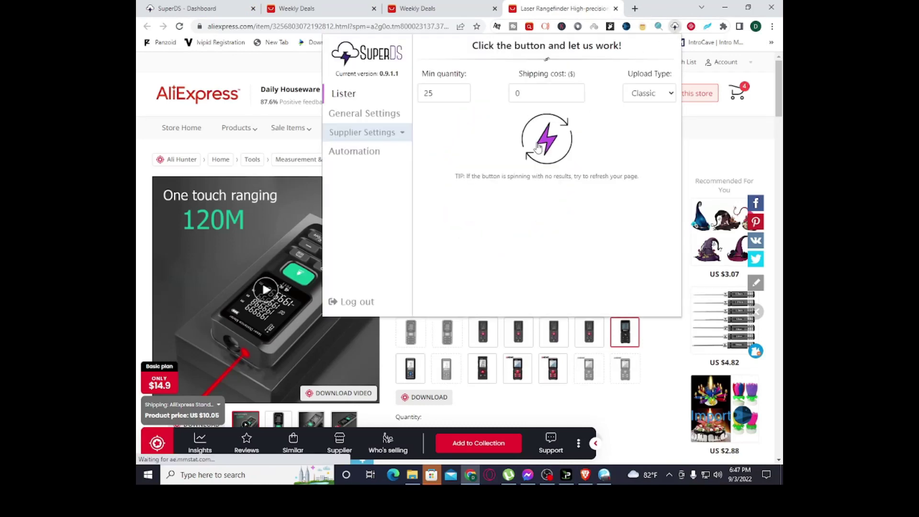
left_click(548, 150)
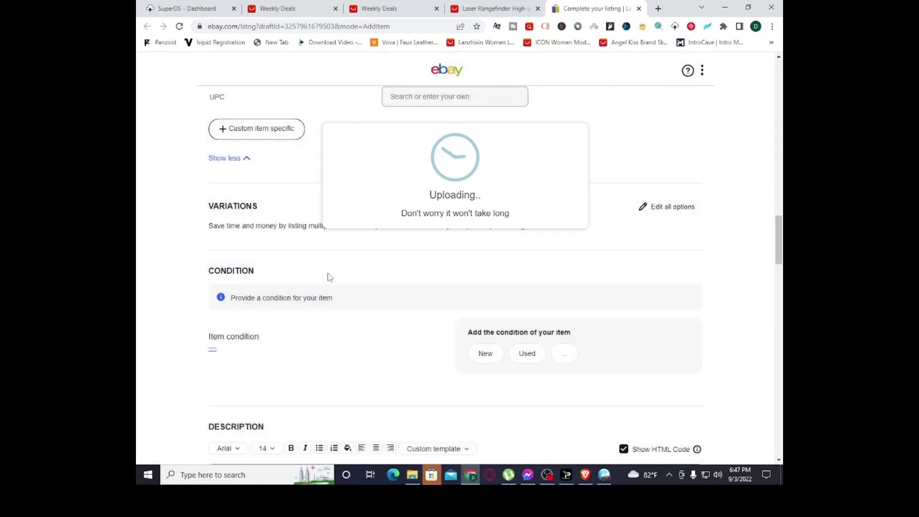
scroll(329, 277, "down", 5)
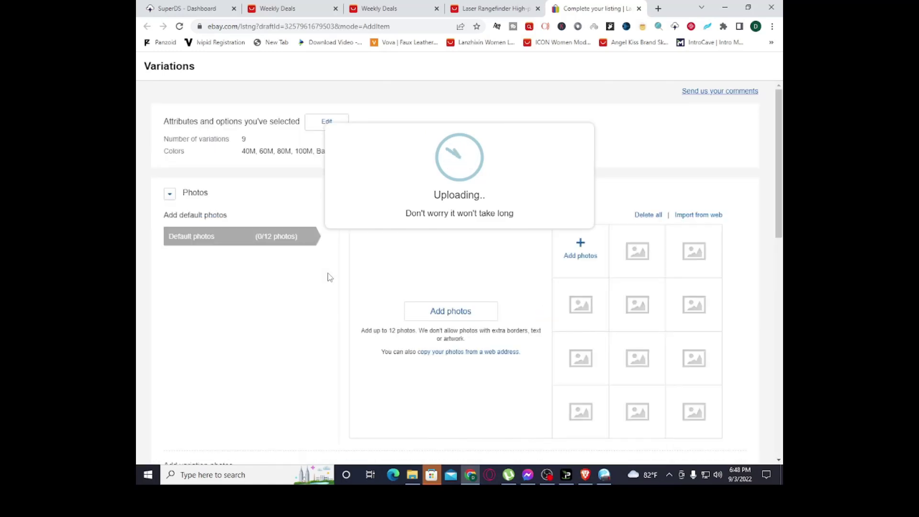
scroll(329, 277, "down", 5)
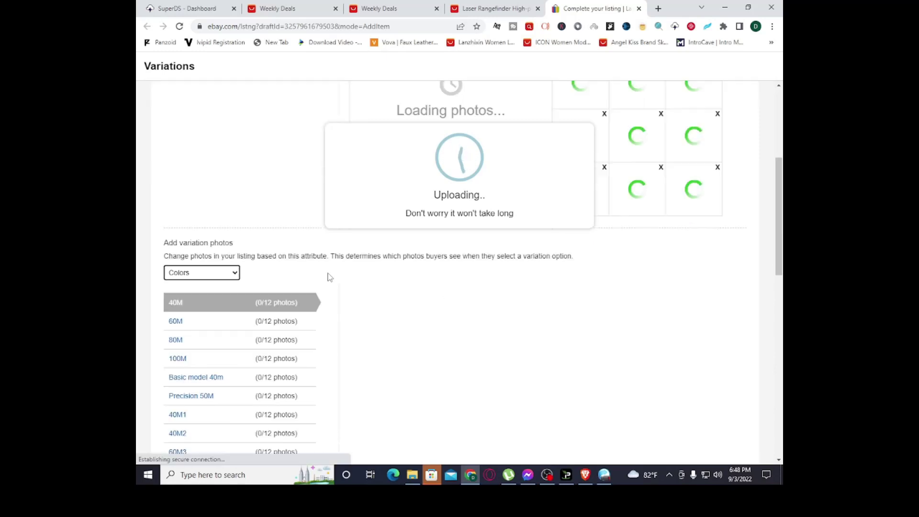
scroll(329, 277, "down", 8)
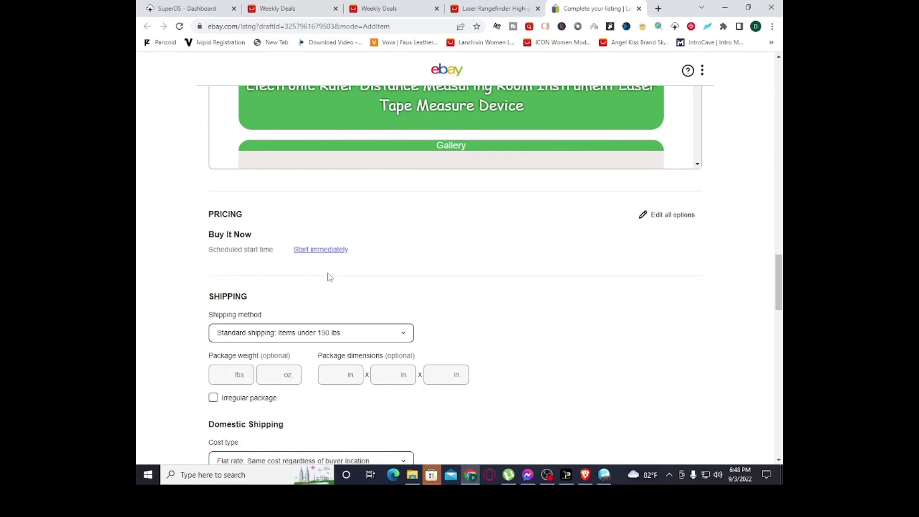
- Review the rangefinder draft's description, title, category, item specifics, shipping and item location sections
scroll(329, 277, "up", 5)
scroll(393, 278, "down", 5)
scroll(396, 280, "down", 10)
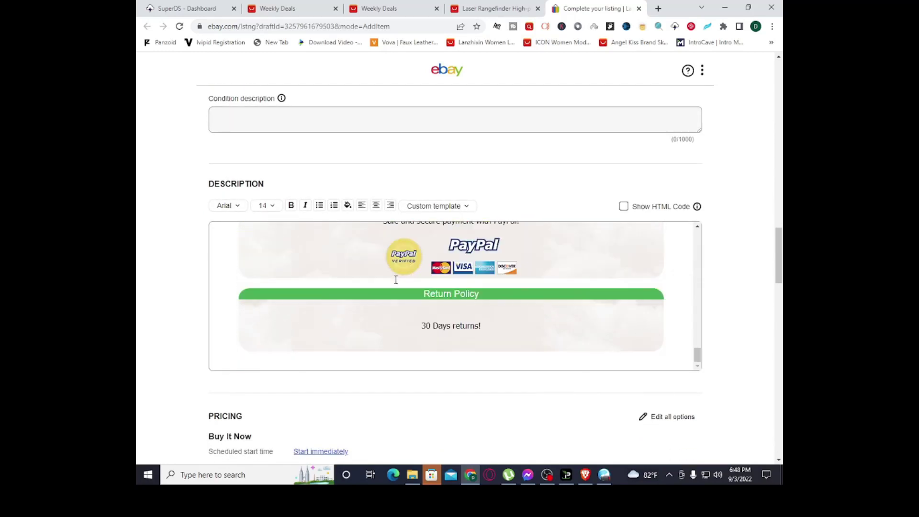
scroll(396, 280, "up", 5)
scroll(527, 204, "up", 10)
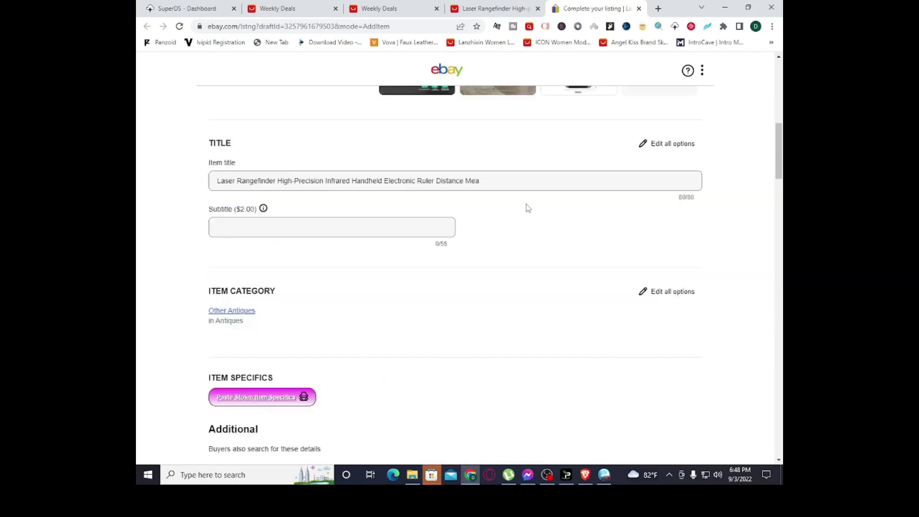
scroll(526, 204, "up", 8)
scroll(526, 204, "down", 7)
scroll(526, 205, "down", 20)
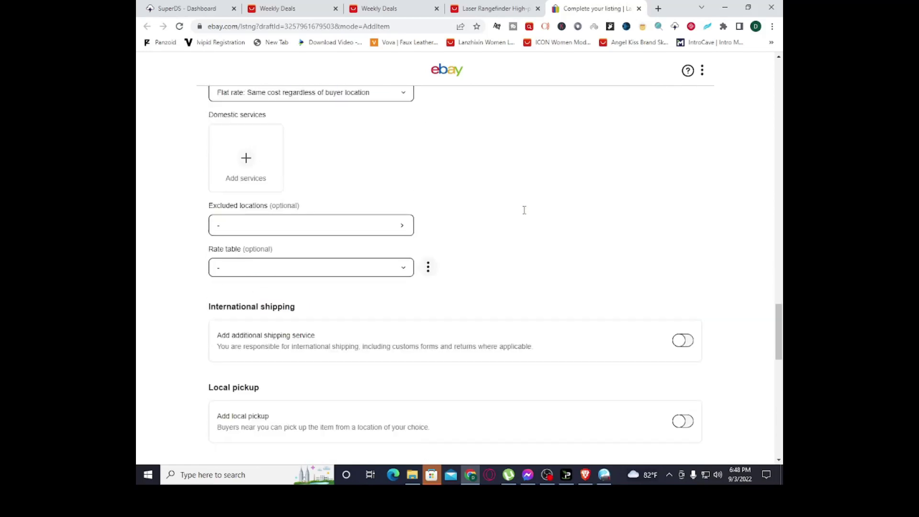
scroll(524, 210, "down", 15)
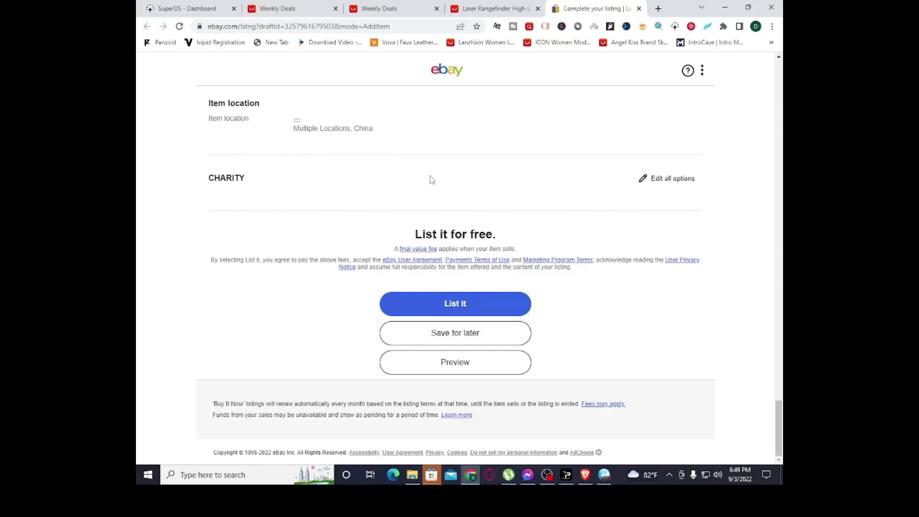
- Open the SuperDS Vero Checker and copy the laser rangefinder's full title from its AliExpress product page
left_click(140, 6)
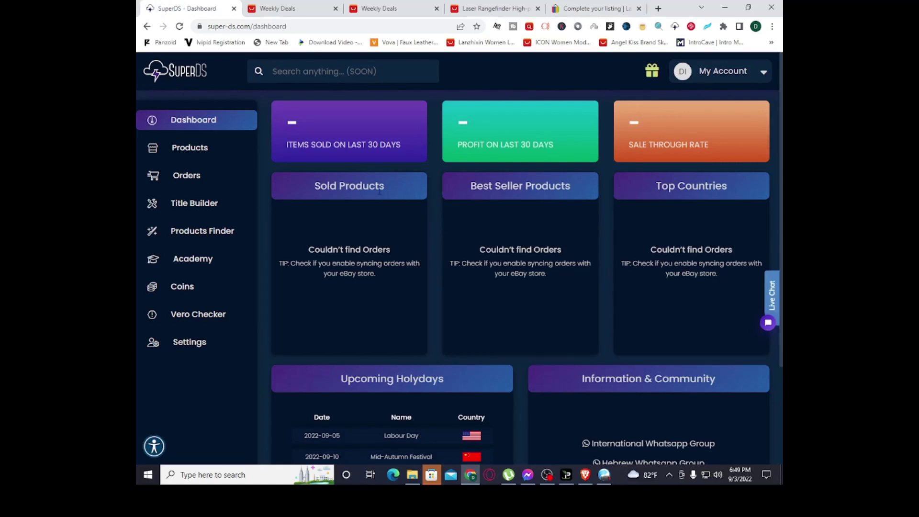
left_click(200, 318)
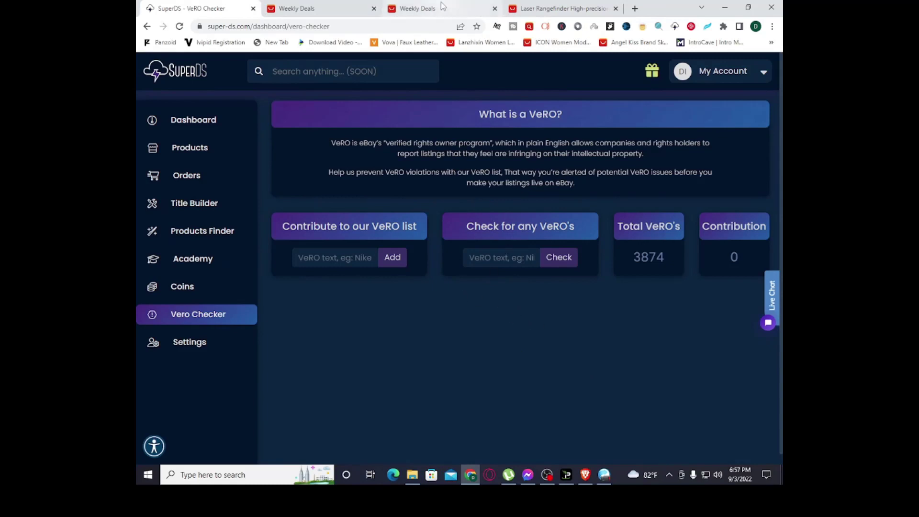
left_click(587, 5)
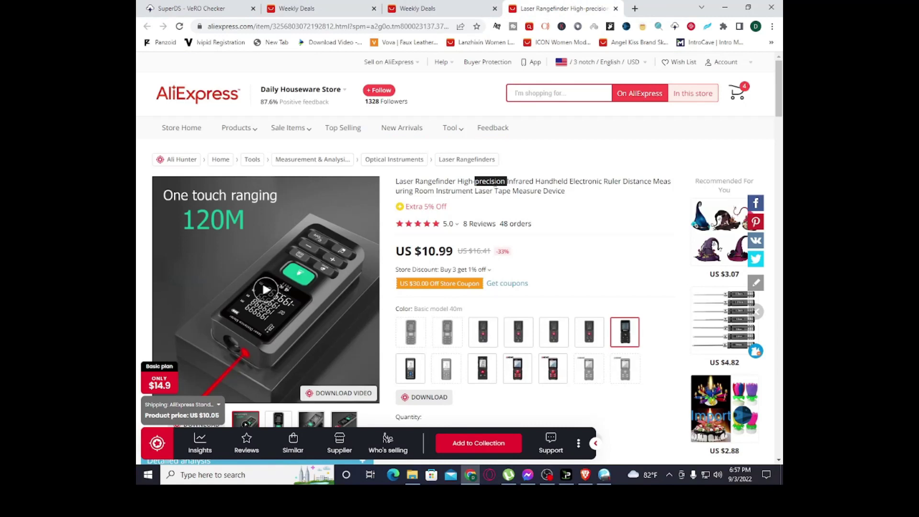
triple_click(496, 183)
right_click(502, 182)
left_click(507, 187)
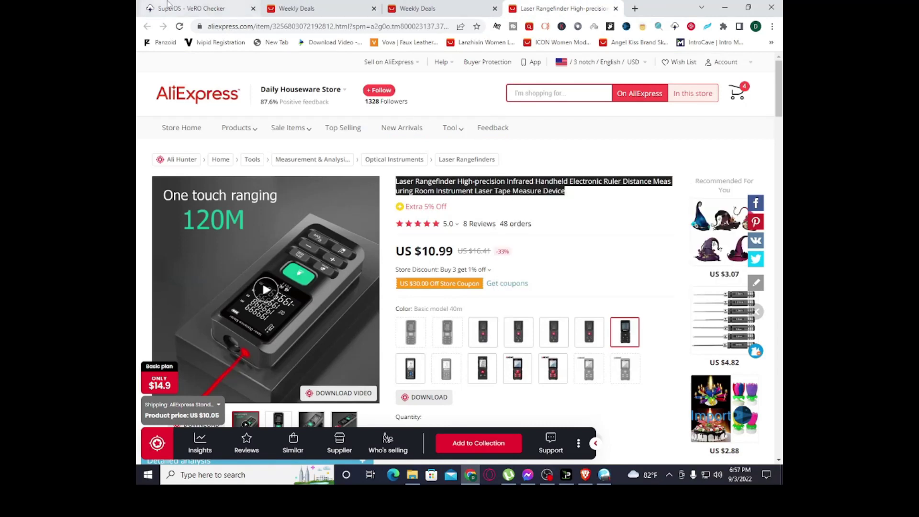
- Paste the laser rangefinder title into the SuperDS Vero Checker and check it for VeRO's
left_click(192, 8)
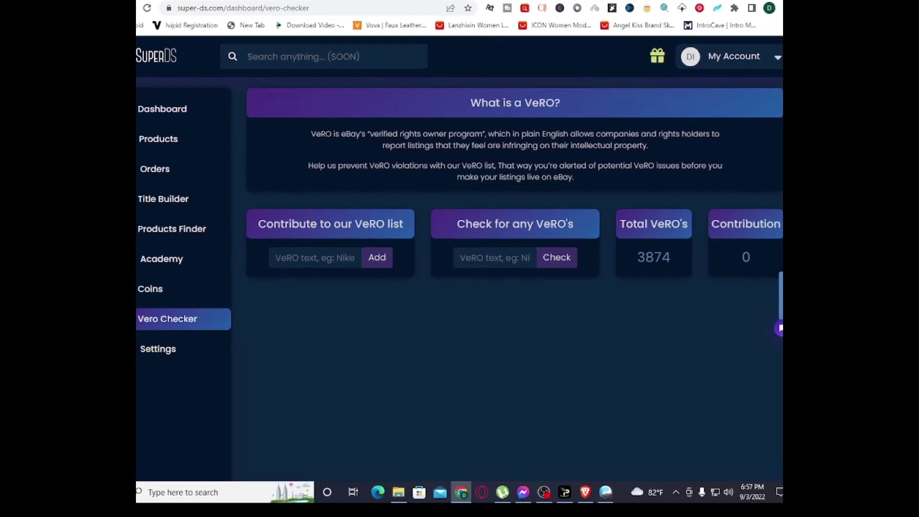
right_click(473, 259)
left_click(504, 347)
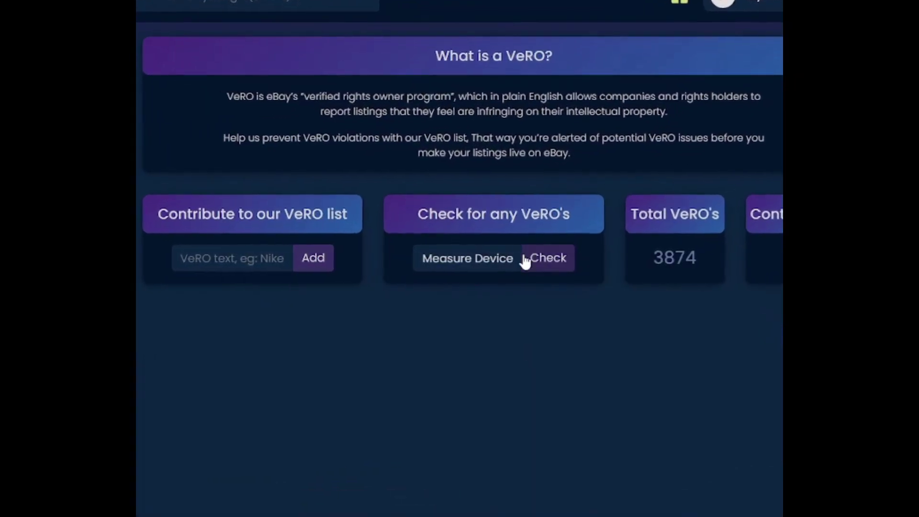
left_click_drag(522, 259, 535, 362)
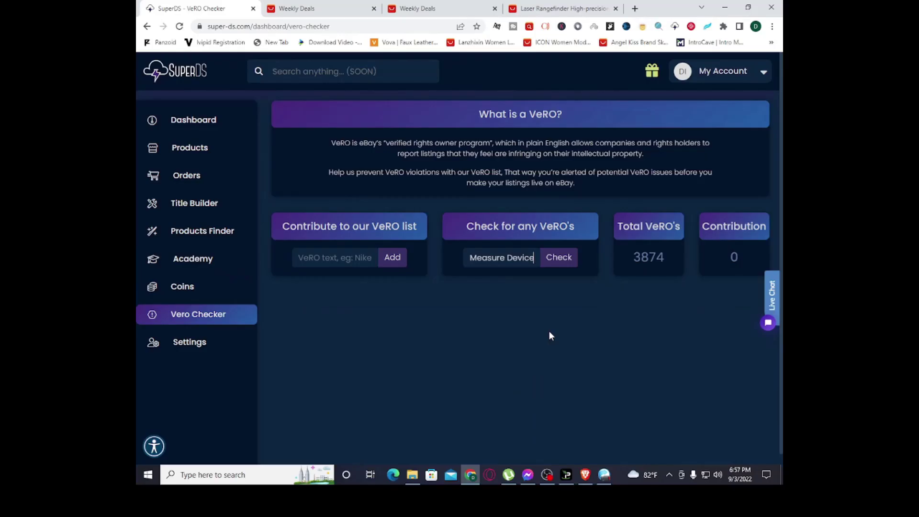
left_click(563, 260)
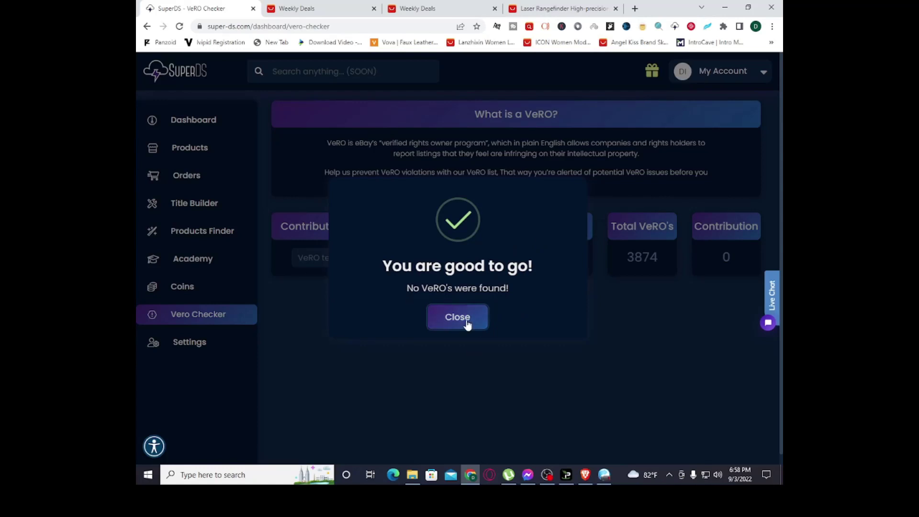
- Search AliExpress for "mi" and open the Original Xiaomi Redmi Airdots 2 earphone product page
left_click(563, 8)
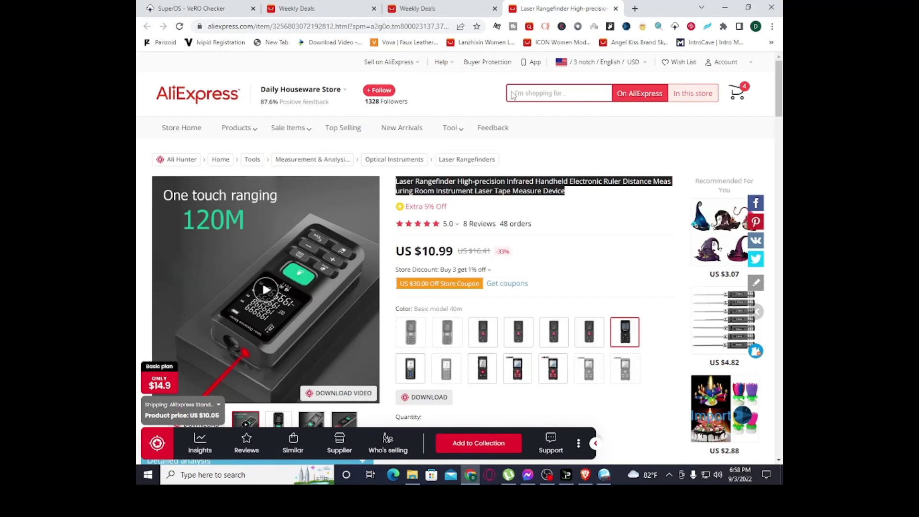
left_click(552, 93)
type("mi")
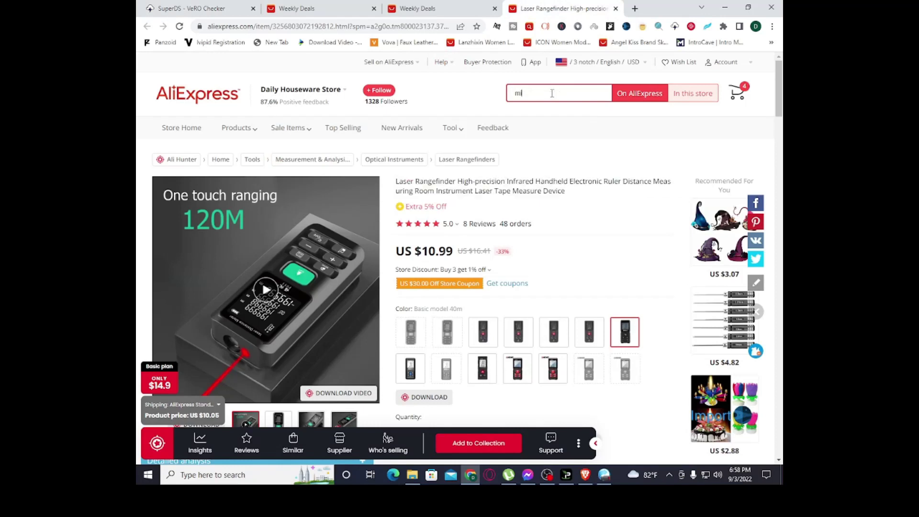
key("Return")
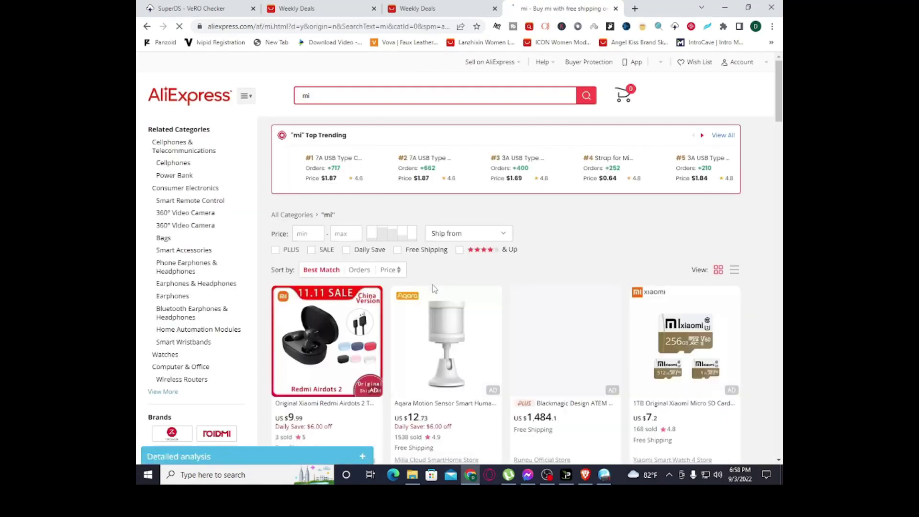
scroll(434, 288, "down", 1)
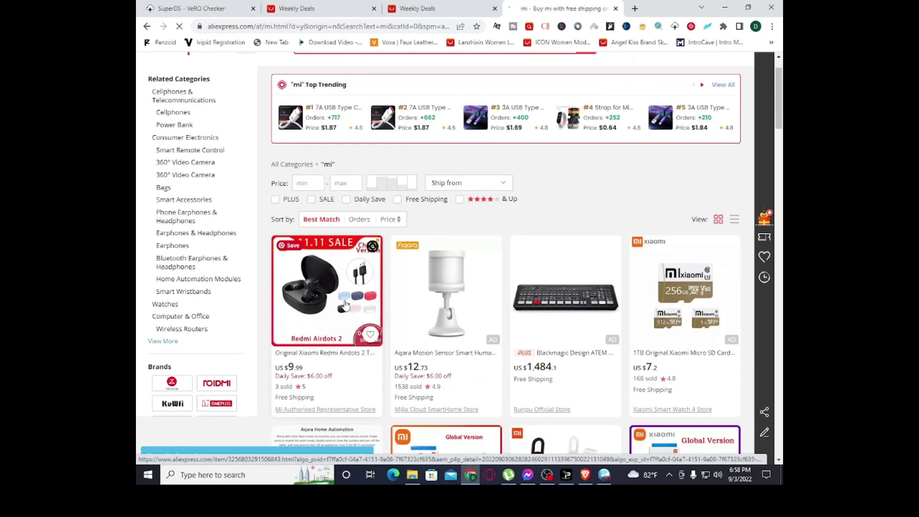
left_click(346, 305)
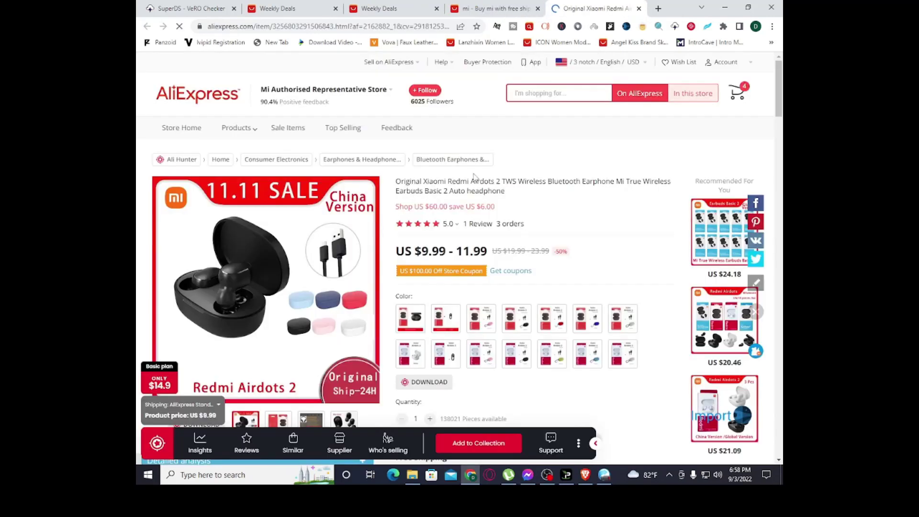
- Copy the full product title of the Xiaomi Redmi Airdots 2 earphones
triple_click(499, 178)
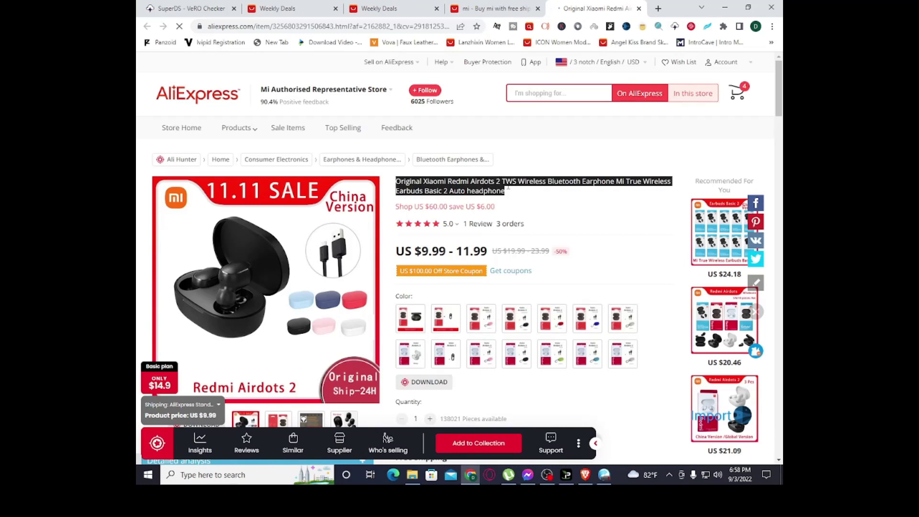
right_click(507, 187)
left_click(533, 194)
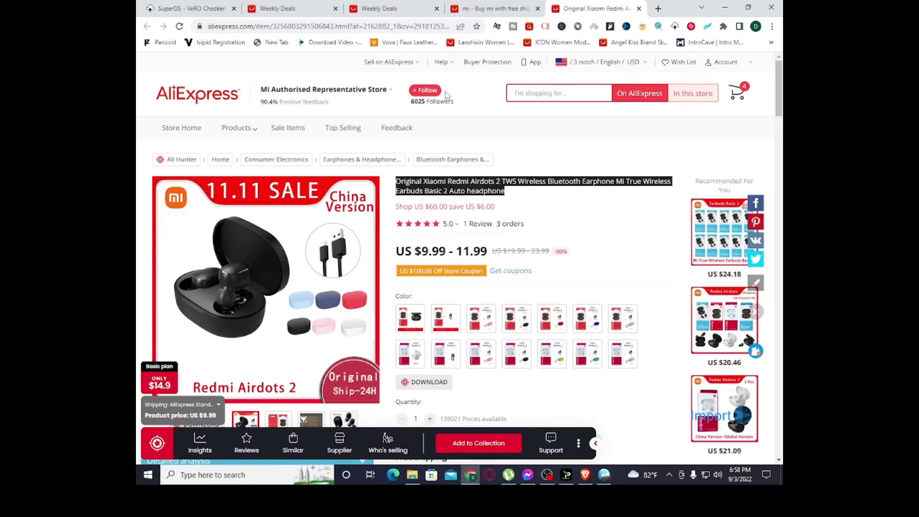
- Replace the previous text in the SuperDS Vero Checker with the Xiaomi Redmi Airdots 2 title and check it for VeRO's
left_click(189, 8)
left_click(455, 317)
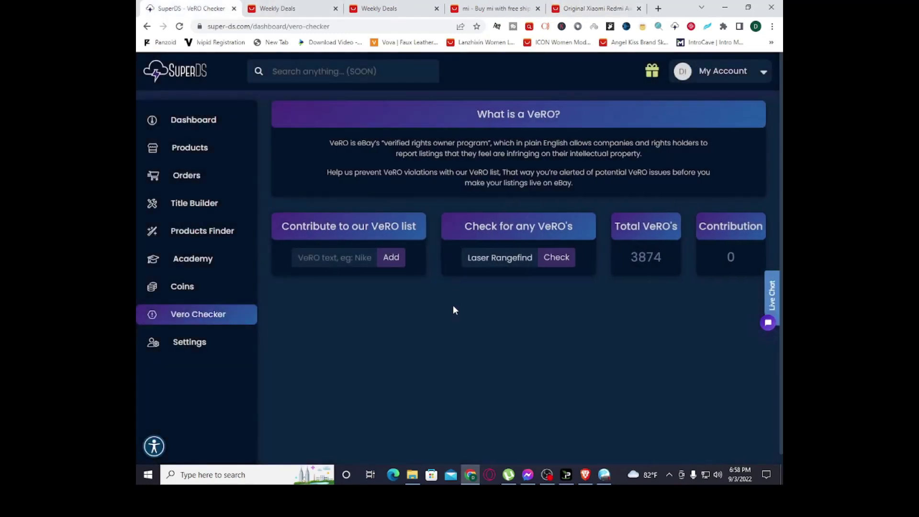
key("ctrl+a")
key("BackSpace")
right_click(515, 263)
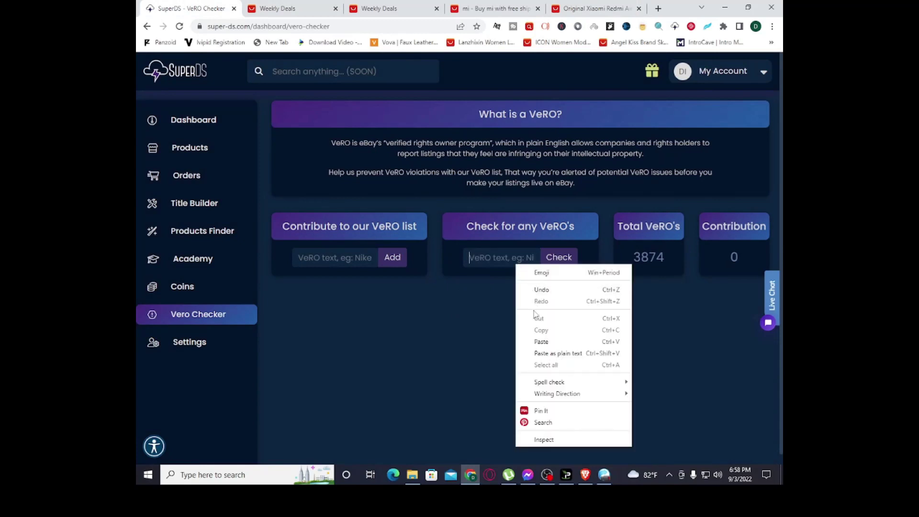
left_click(541, 341)
left_click(555, 261)
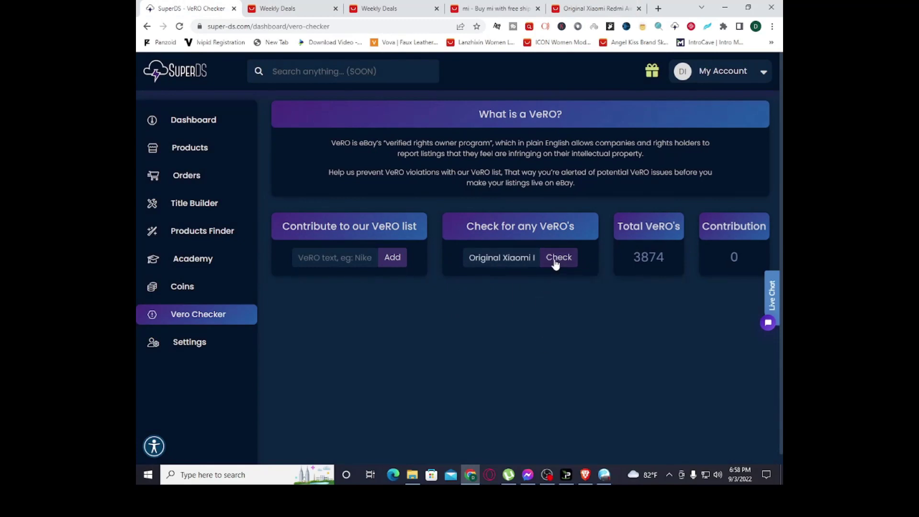